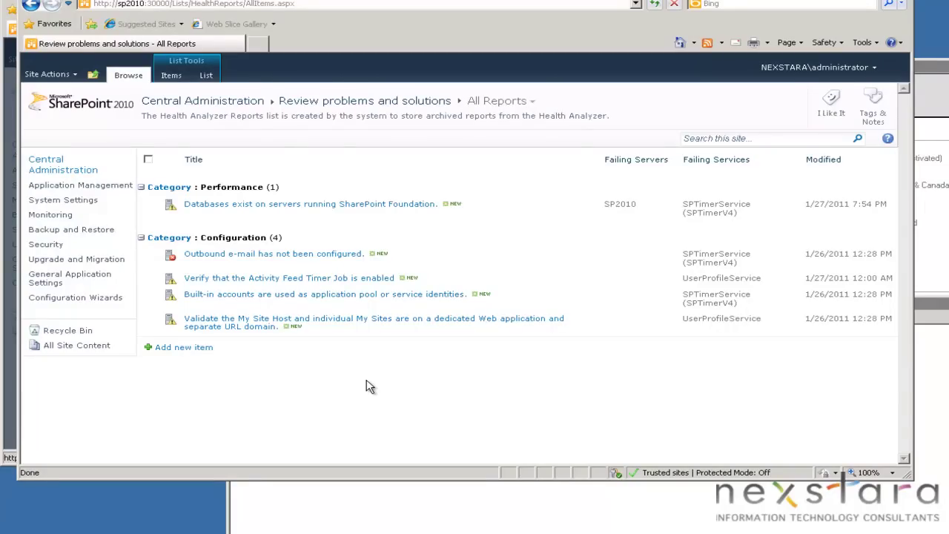
# Review the outbound e-mail health report's problem explanation and suggested remedy, then close it
pyautogui.click(309, 253)
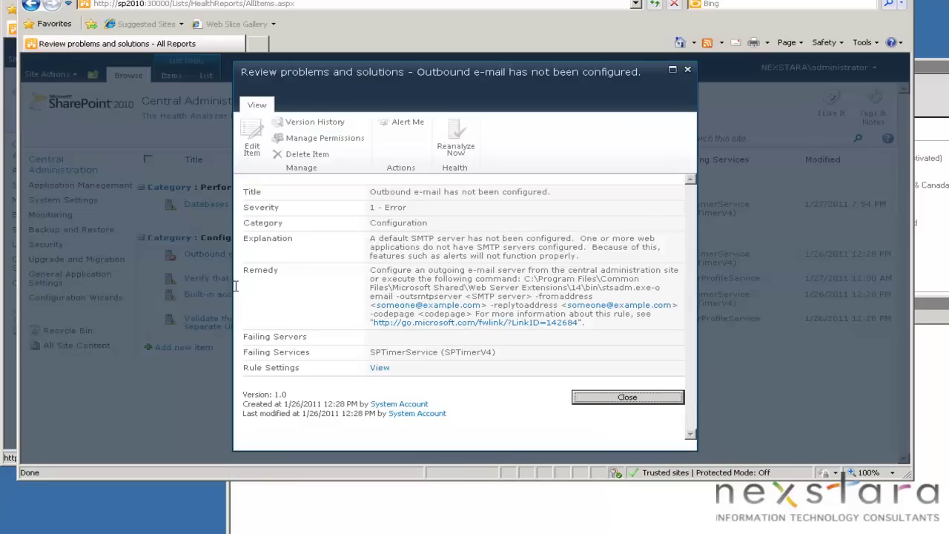
pyautogui.moveTo(380, 239); pyautogui.dragTo(576, 259)
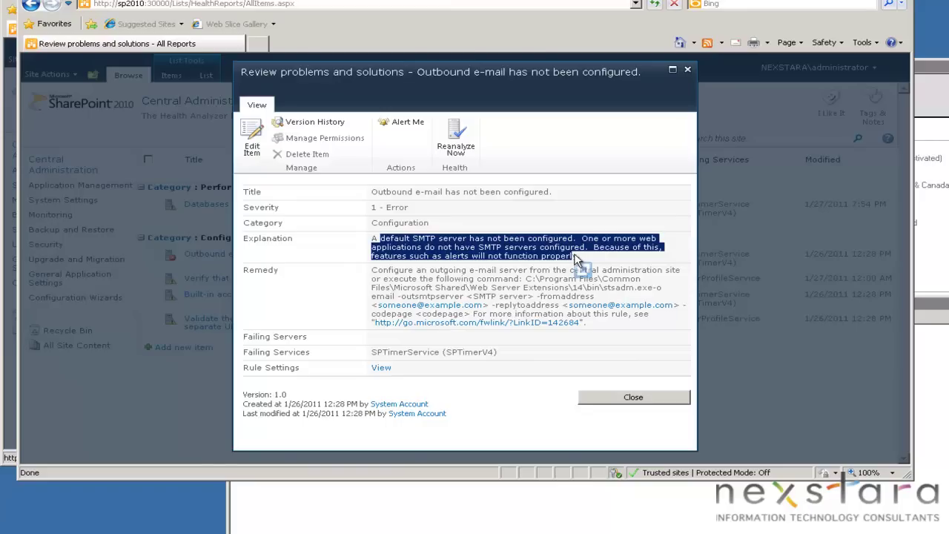
pyautogui.moveTo(576, 259); pyautogui.dragTo(475, 286)
pyautogui.click(630, 398)
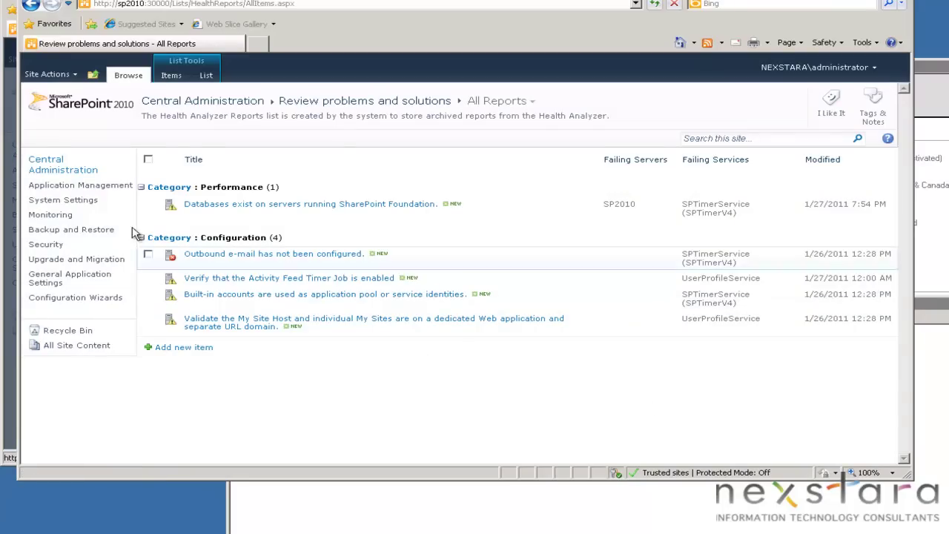
# Go from Central Administration through System Settings to the Outgoing E-Mail Settings page
pyautogui.click(64, 172)
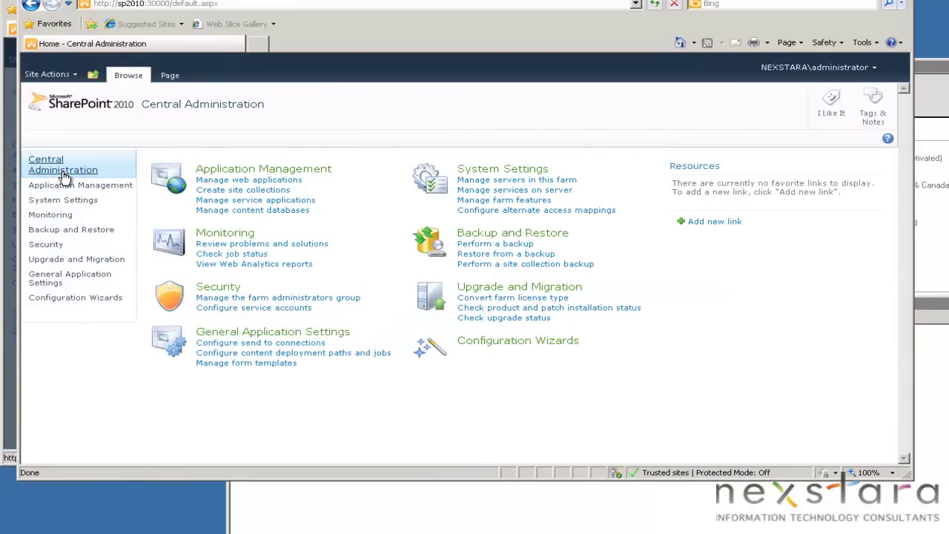
pyautogui.click(65, 199)
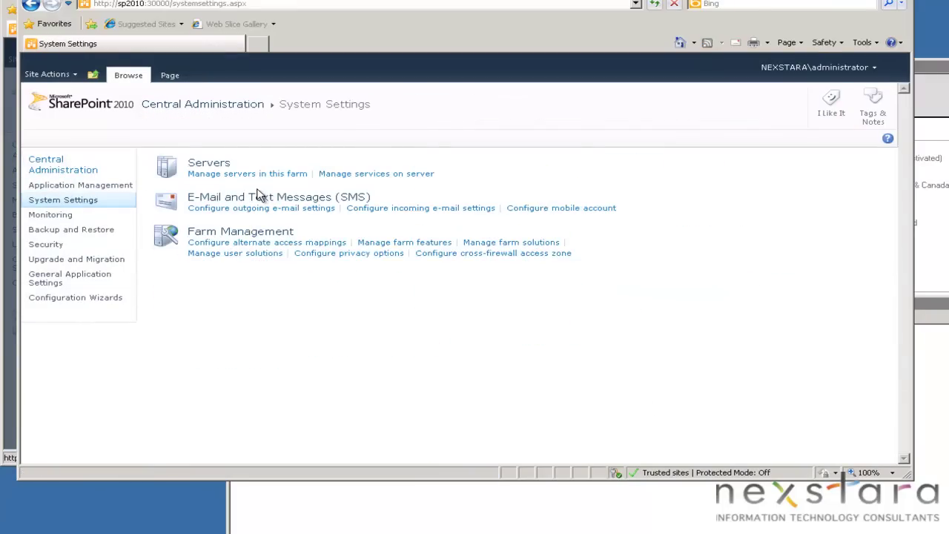
pyautogui.click(290, 209)
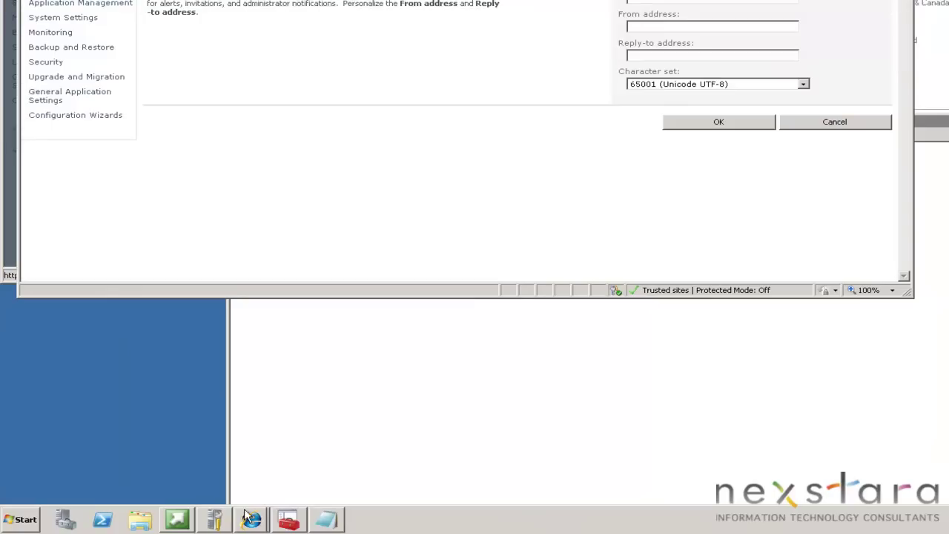
pyautogui.moveTo(223, 526)
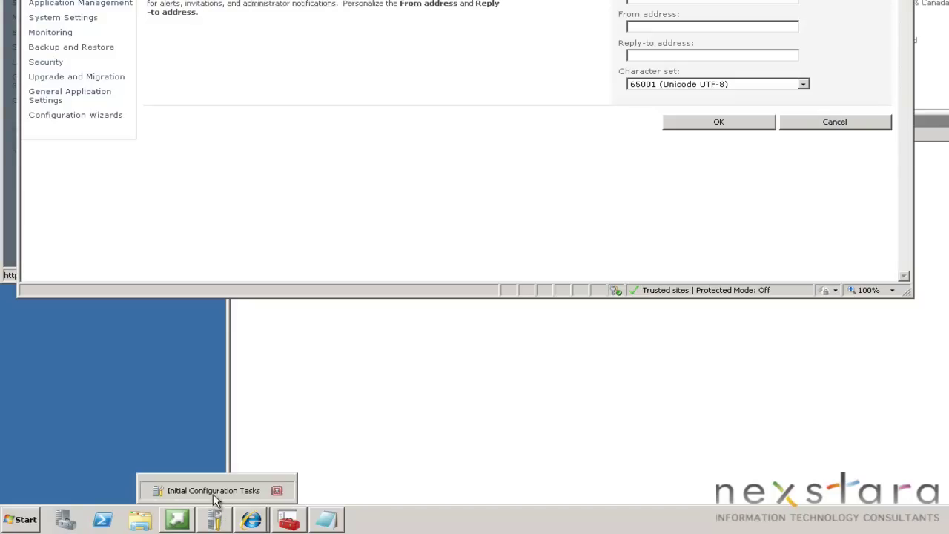
# Cancel the Add Features Wizard started from Initial Configuration Tasks and close that window
pyautogui.click(213, 499)
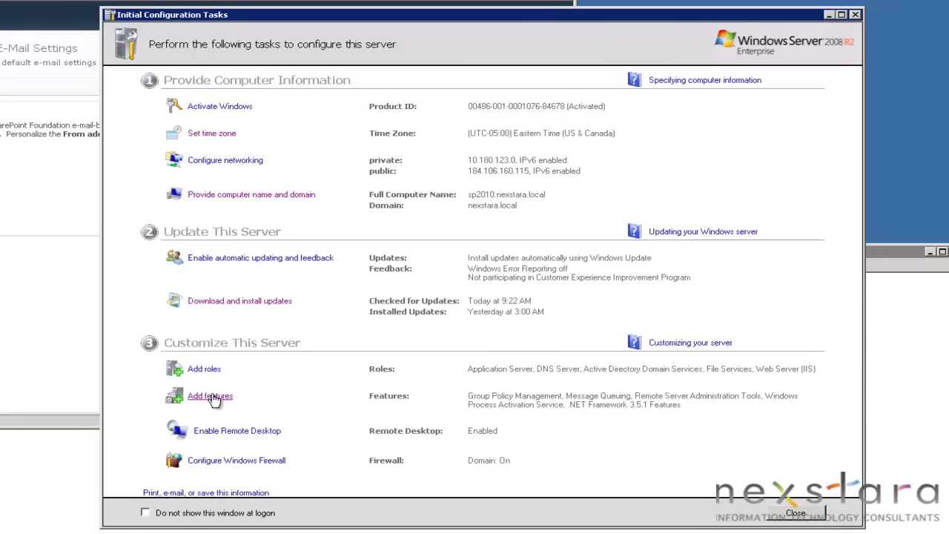
pyautogui.click(214, 398)
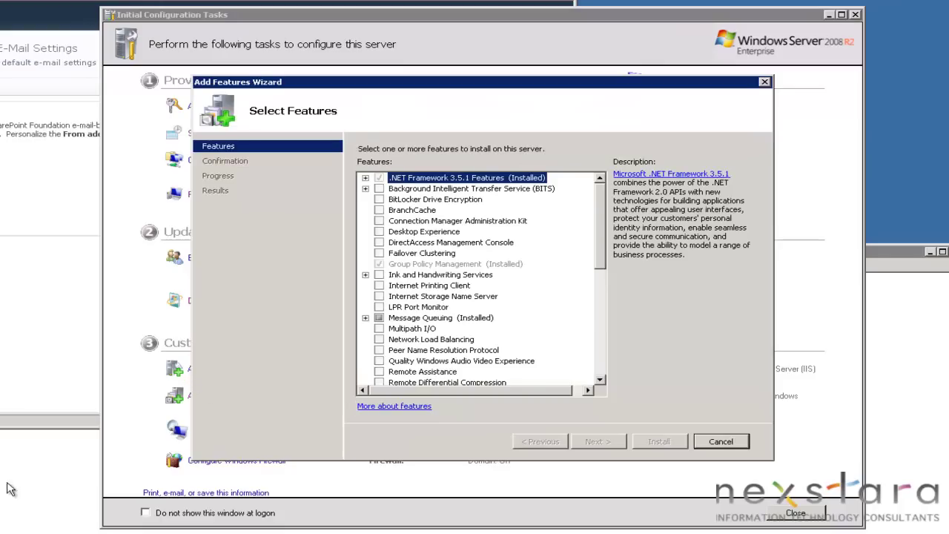
pyautogui.click(718, 442)
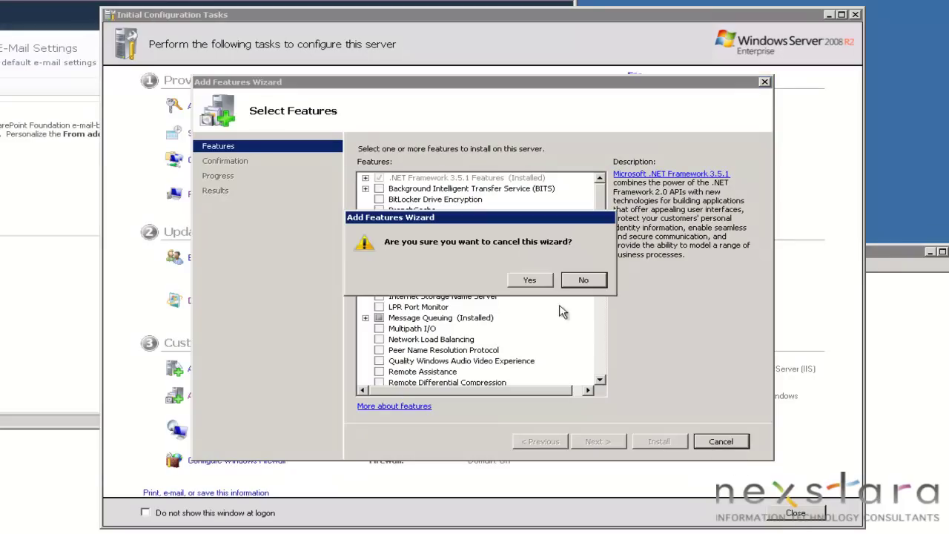
pyautogui.click(546, 284)
pyautogui.click(786, 513)
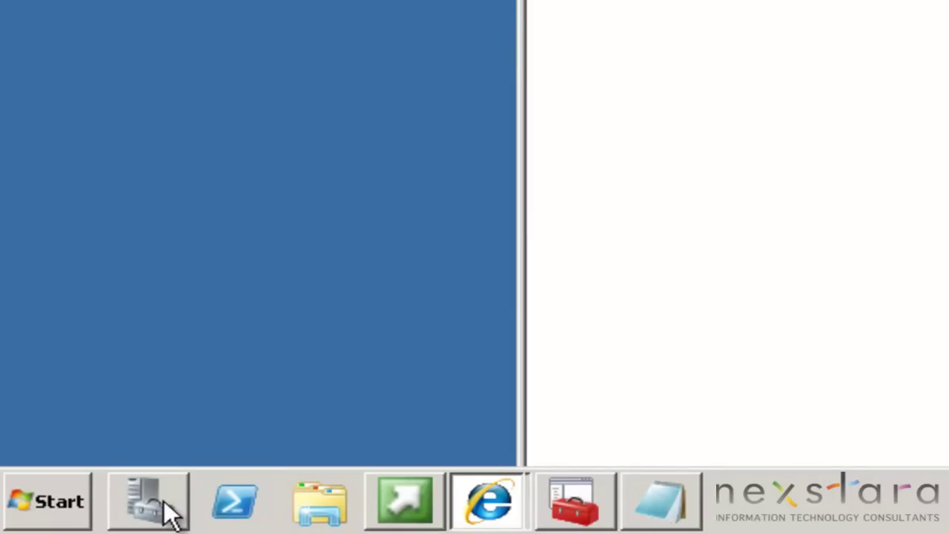
# Start Server Manager's Add Features Wizard from the Features summary
pyautogui.click(169, 510)
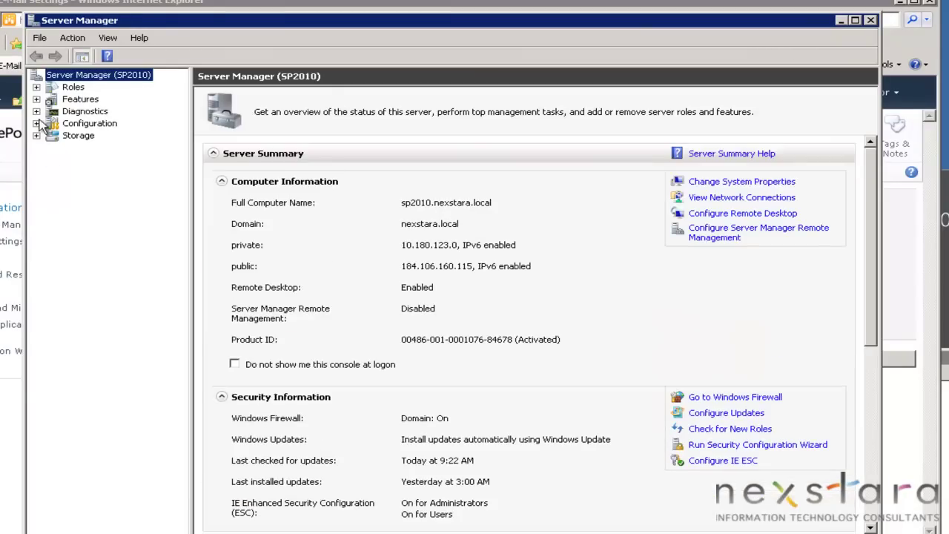
pyautogui.click(80, 99)
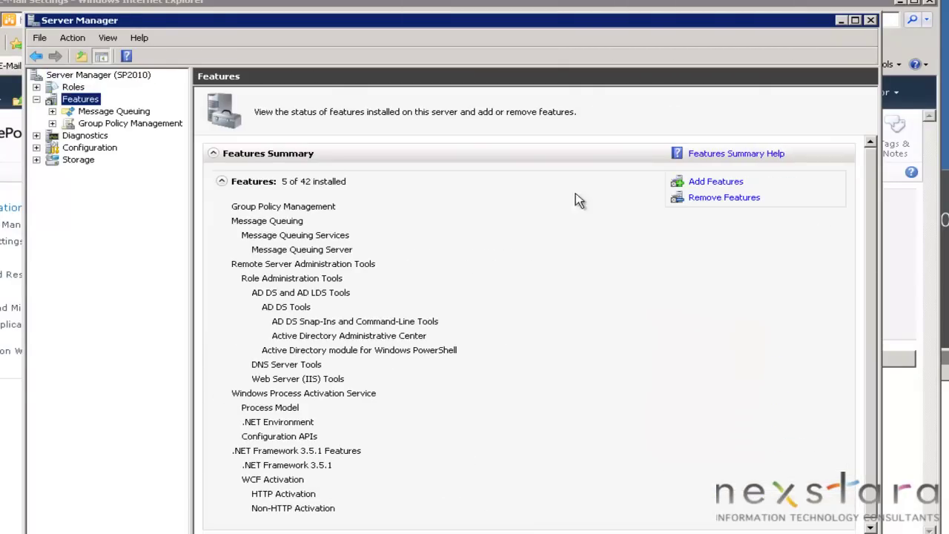
pyautogui.click(712, 185)
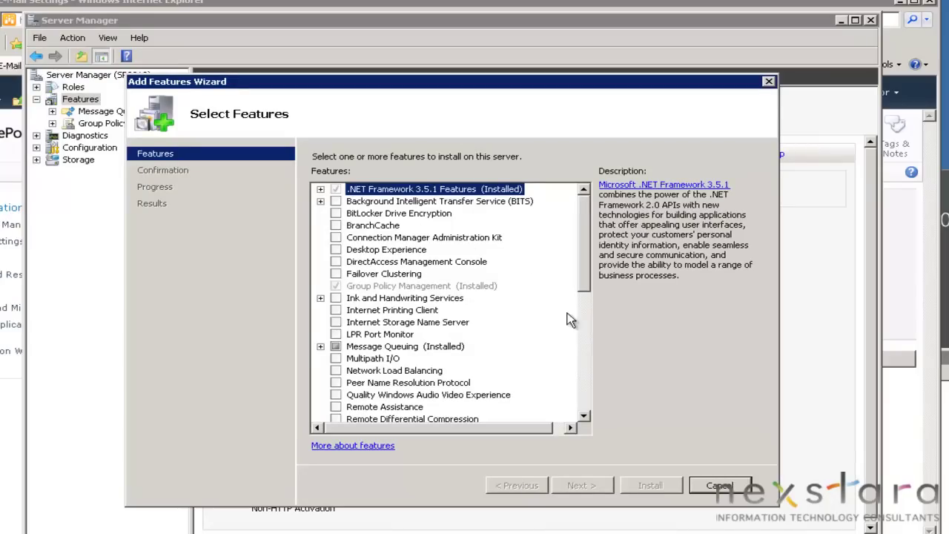
pyautogui.scroll(-3, 590, 417)
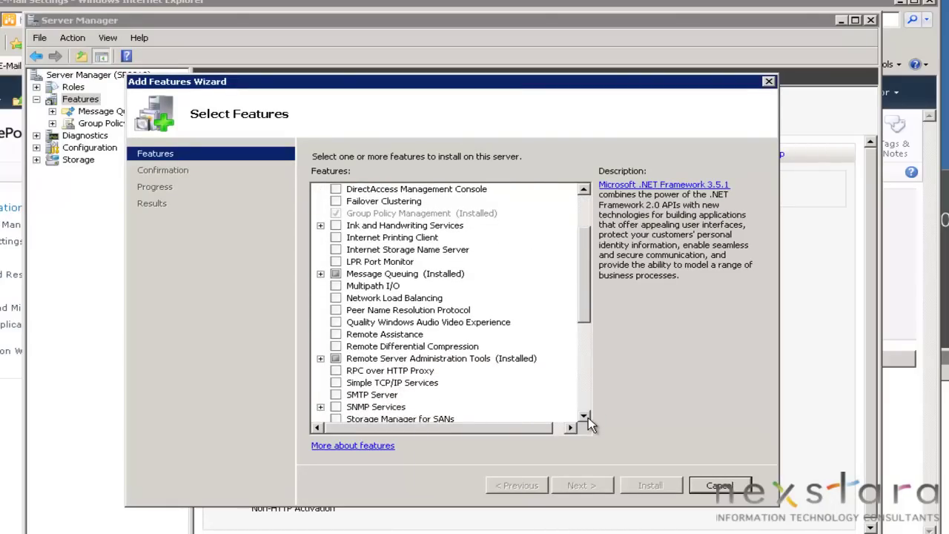
pyautogui.click(585, 417)
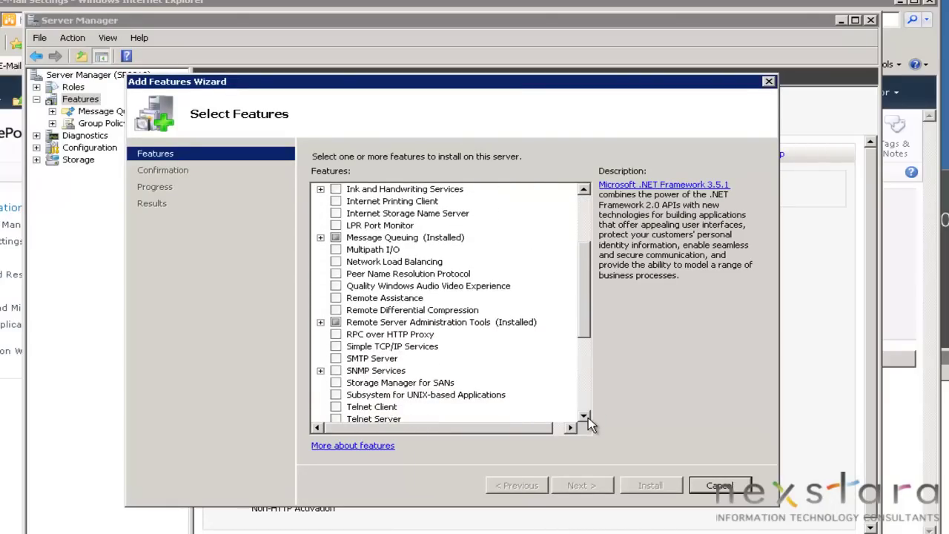
# Tick SMTP Server with its required Web Server role services, plus Telnet Client
pyautogui.click(336, 358)
pyautogui.click(566, 366)
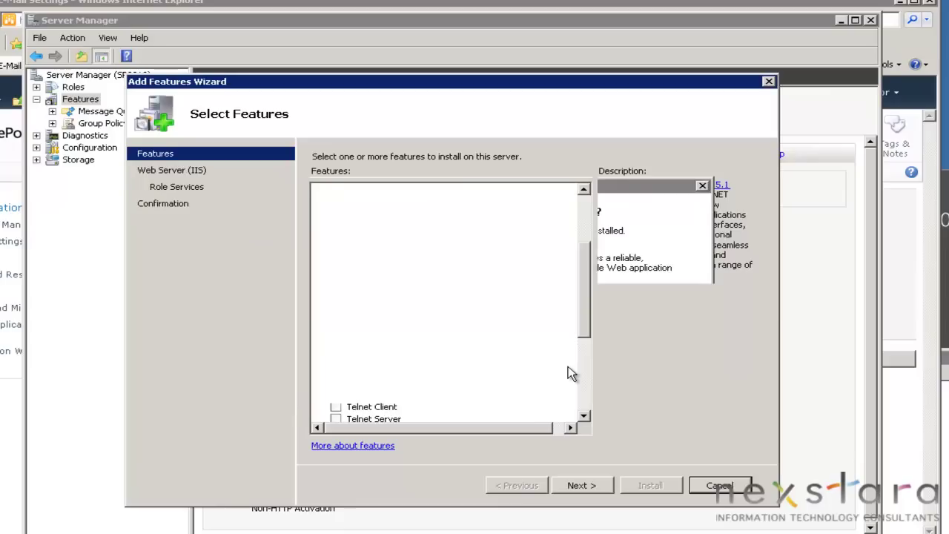
pyautogui.click(584, 416)
pyautogui.click(336, 396)
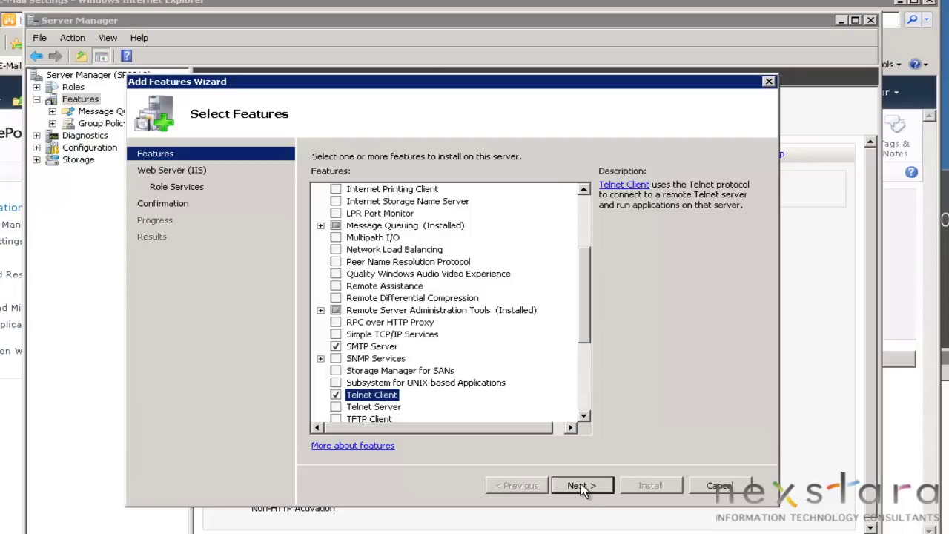
pyautogui.click(582, 487)
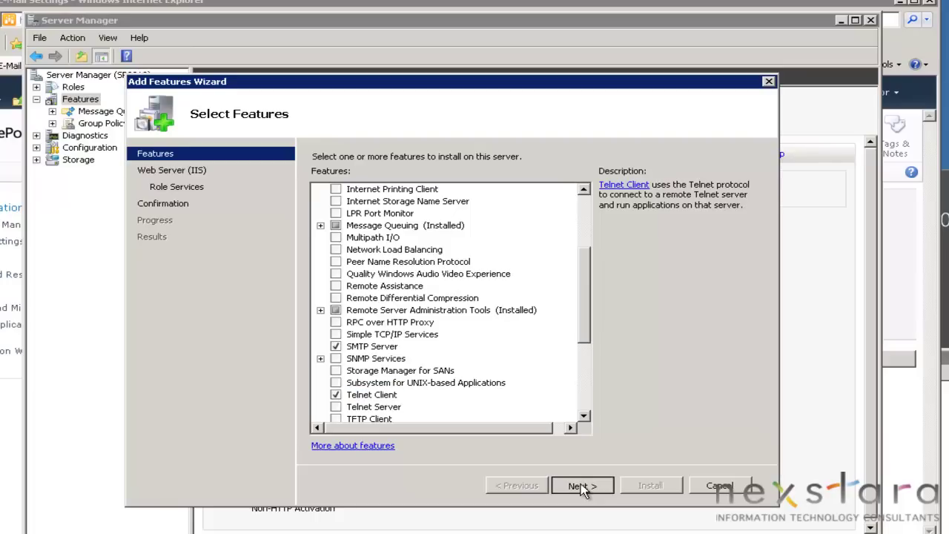
# Accept the Web Server role services and install SMTP Server and Telnet Client, then close the wizard
pyautogui.click(582, 487)
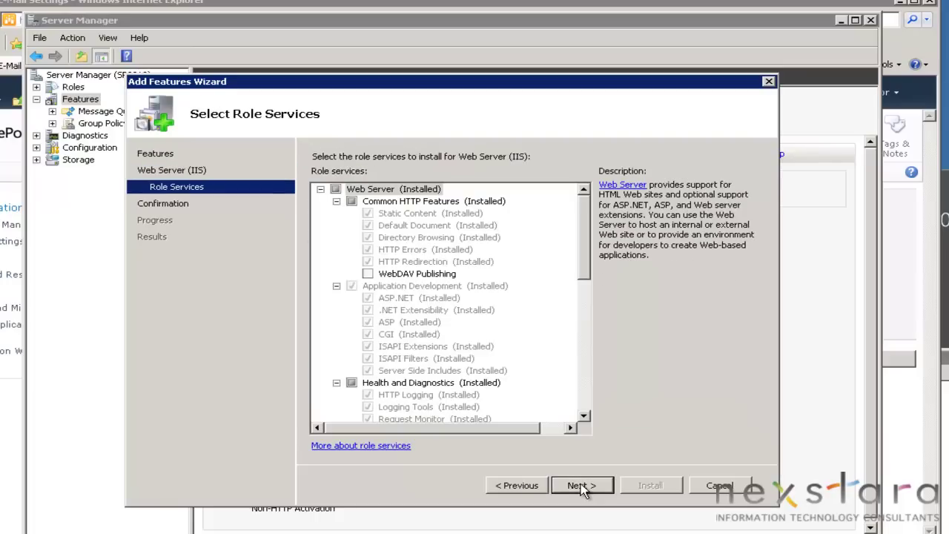
pyautogui.moveTo(582, 228); pyautogui.dragTo(594, 345)
pyautogui.moveTo(594, 303); pyautogui.dragTo(585, 418)
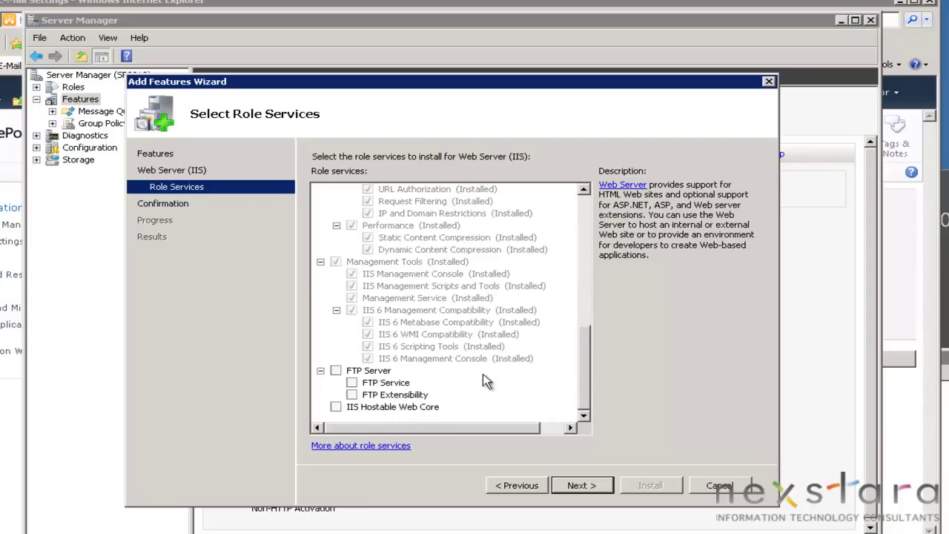
pyautogui.moveTo(586, 373); pyautogui.dragTo(594, 217)
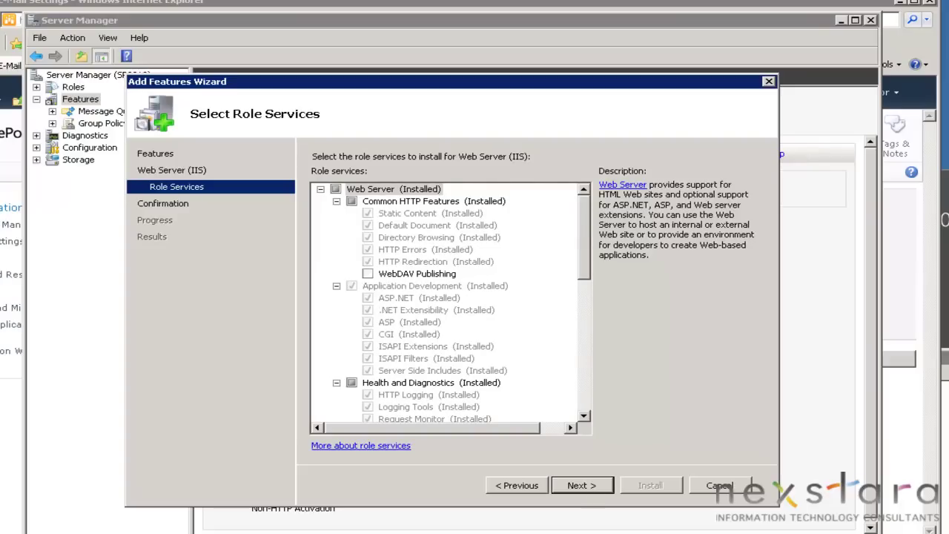
pyautogui.click(582, 485)
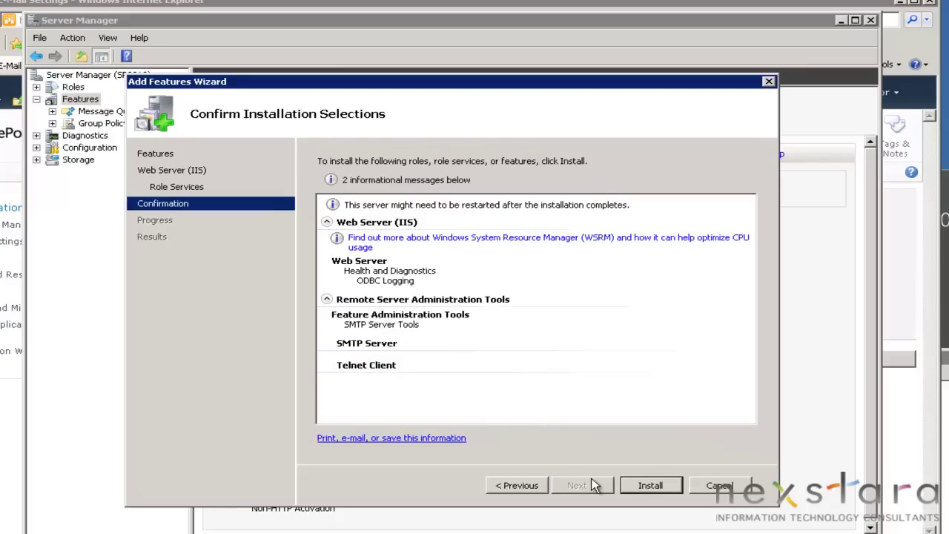
pyautogui.click(651, 486)
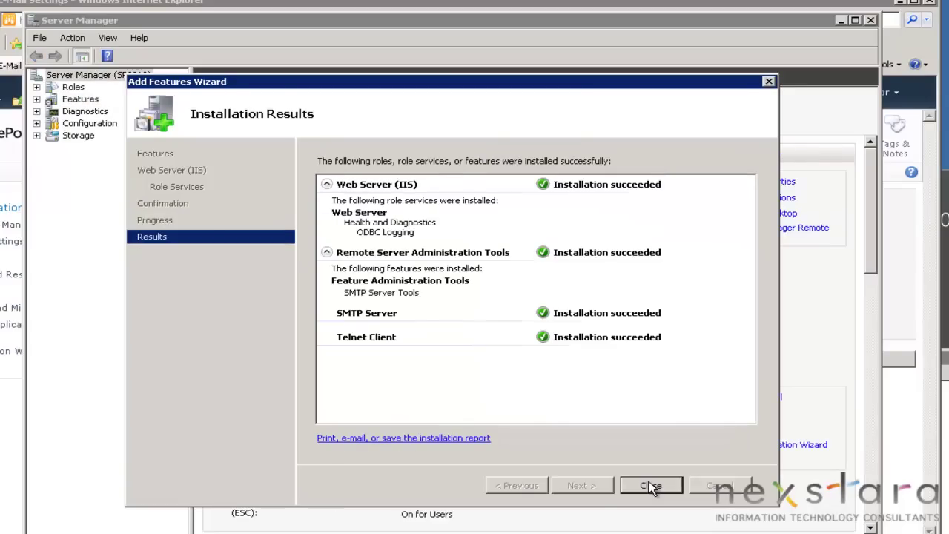
pyautogui.click(650, 486)
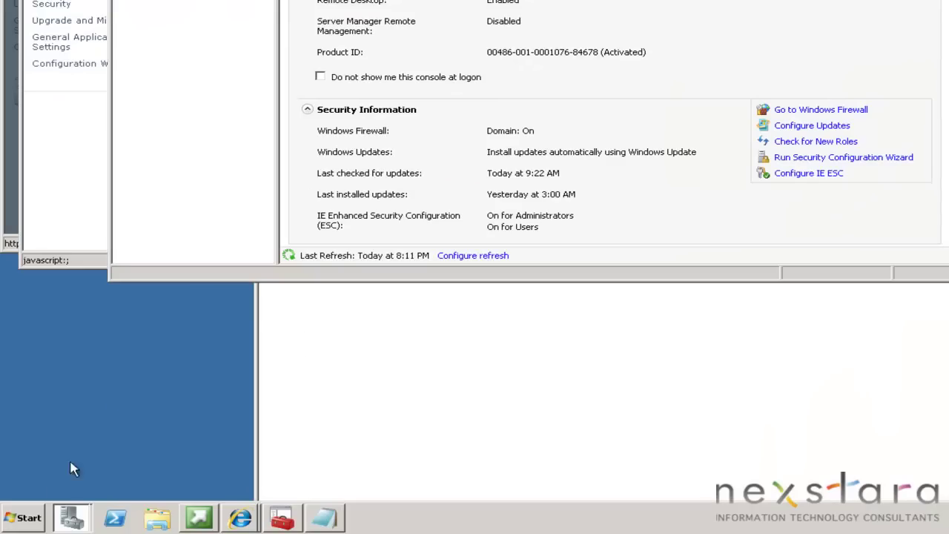
# Launch IIS 6.0 Manager from Administrative Tools and enlarge its window
pyautogui.click(30, 519)
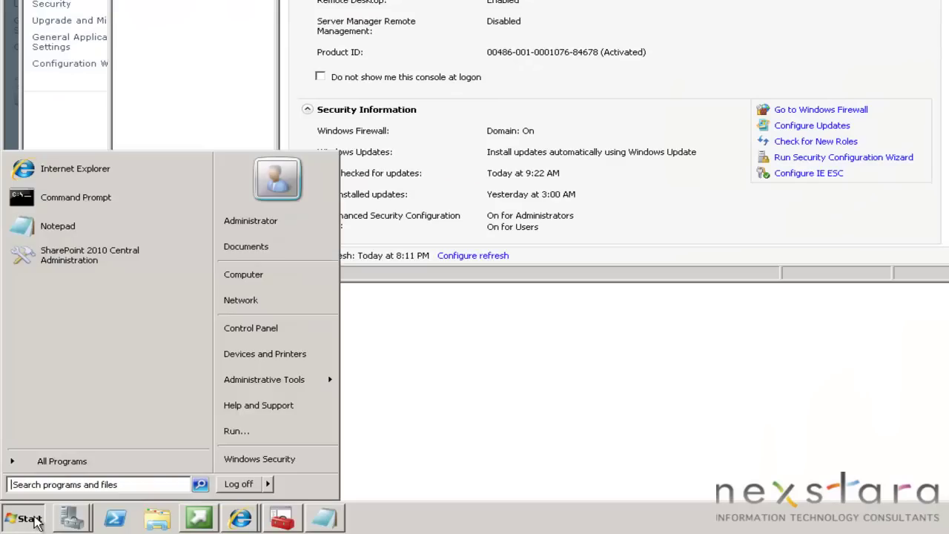
pyautogui.press('Escape')
pyautogui.click(30, 519)
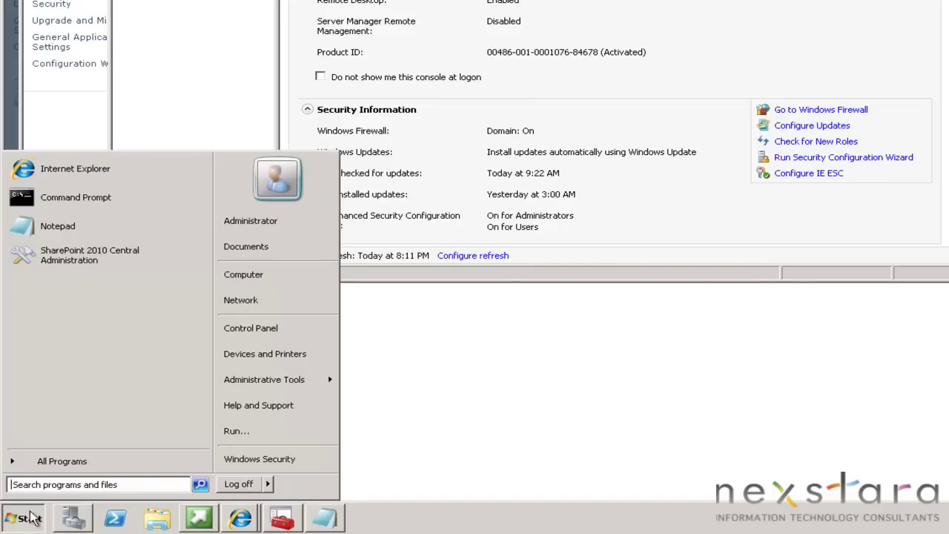
pyautogui.click(70, 462)
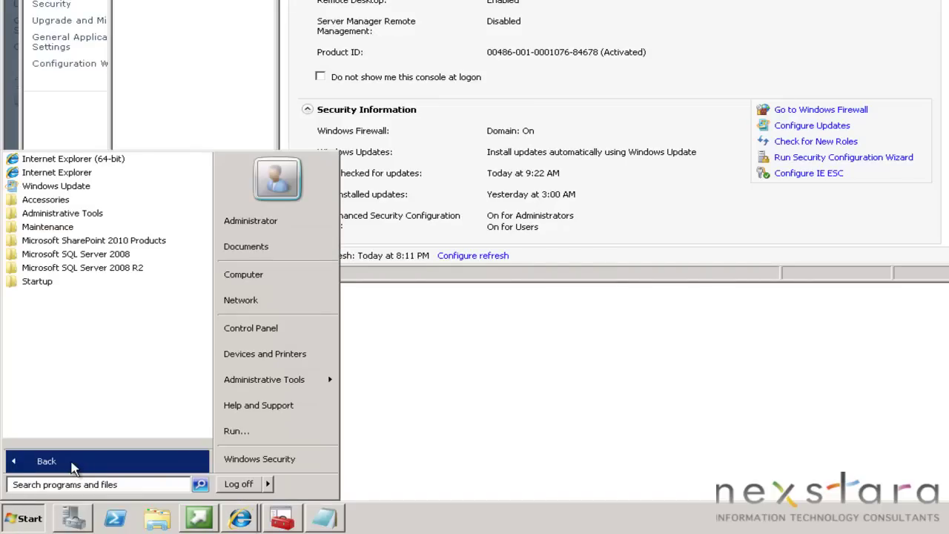
pyautogui.click(76, 217)
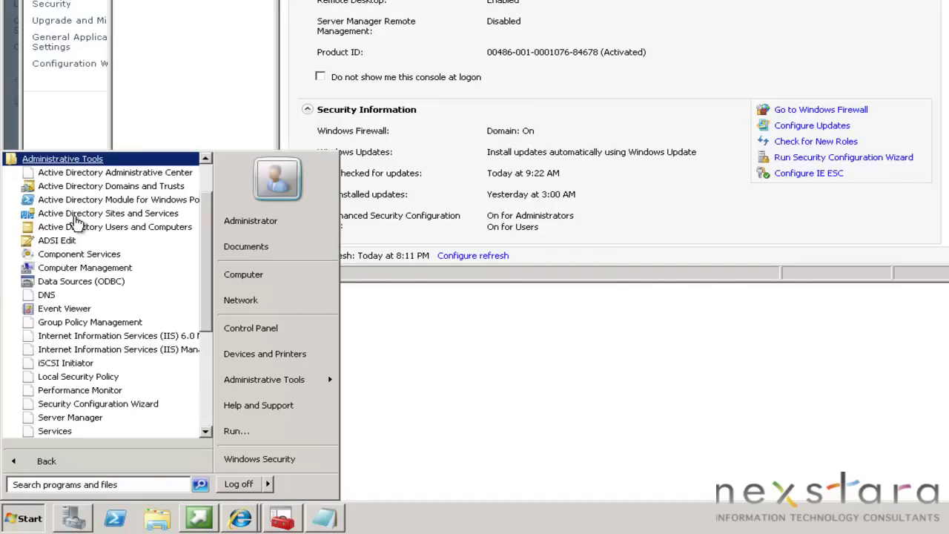
pyautogui.click(148, 342)
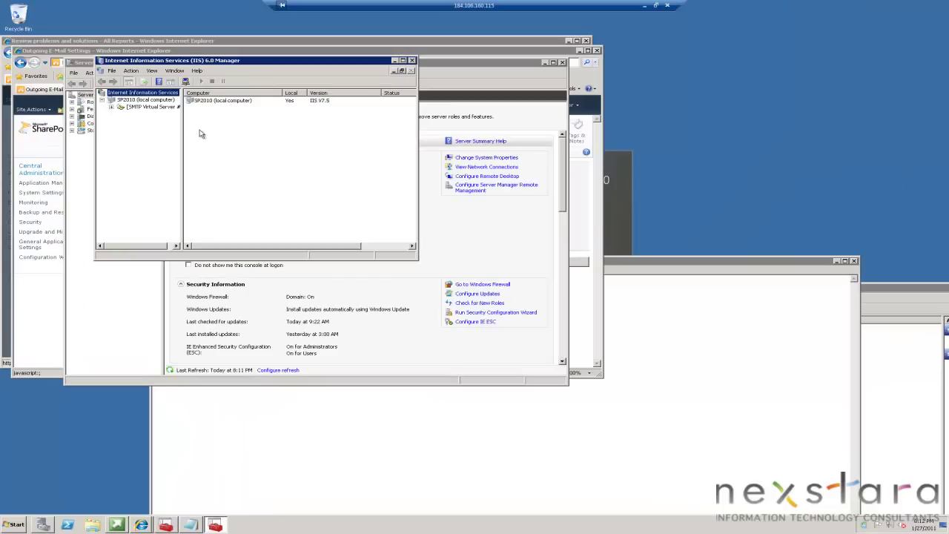
pyautogui.moveTo(413, 254); pyautogui.dragTo(655, 430)
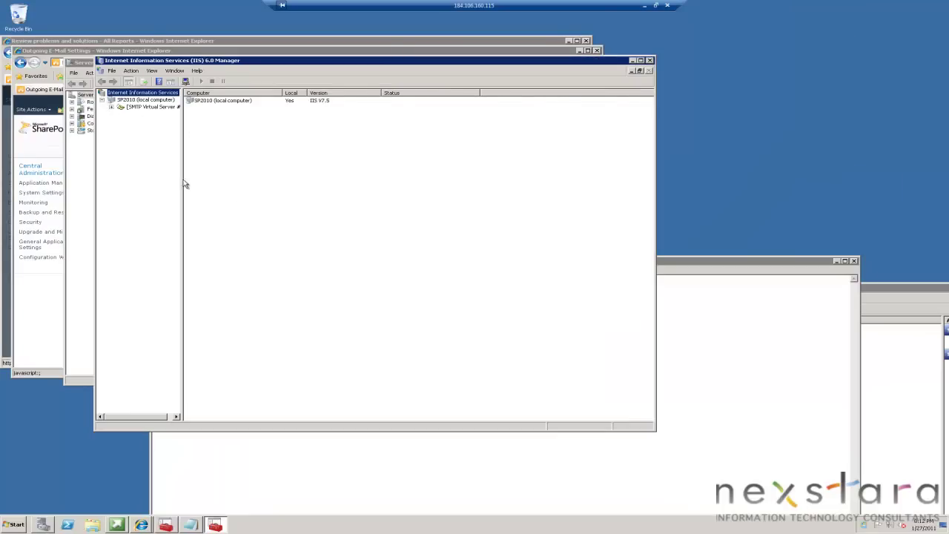
# Open the Properties dialog of SMTP Virtual Server #1
pyautogui.click(111, 106)
pyautogui.click(146, 108)
pyautogui.rightClick(94, 101)
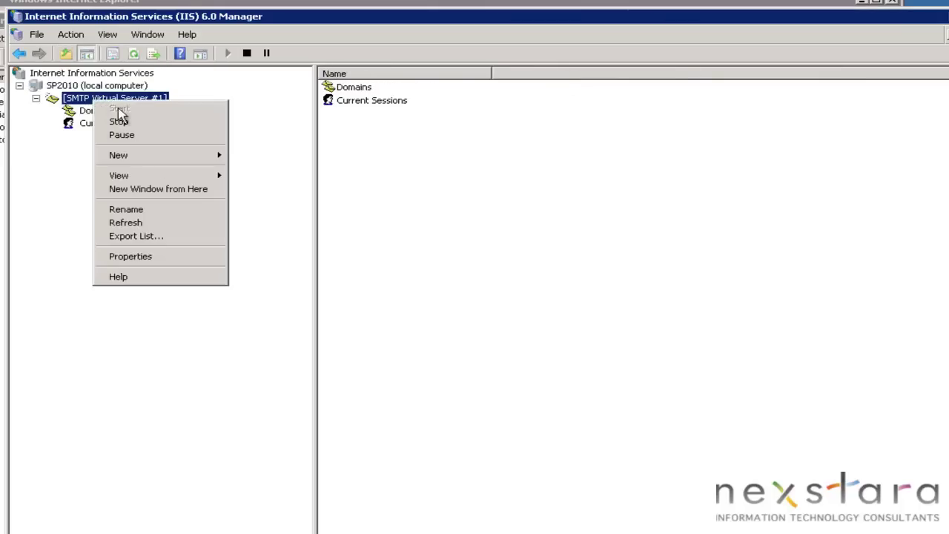
pyautogui.click(135, 254)
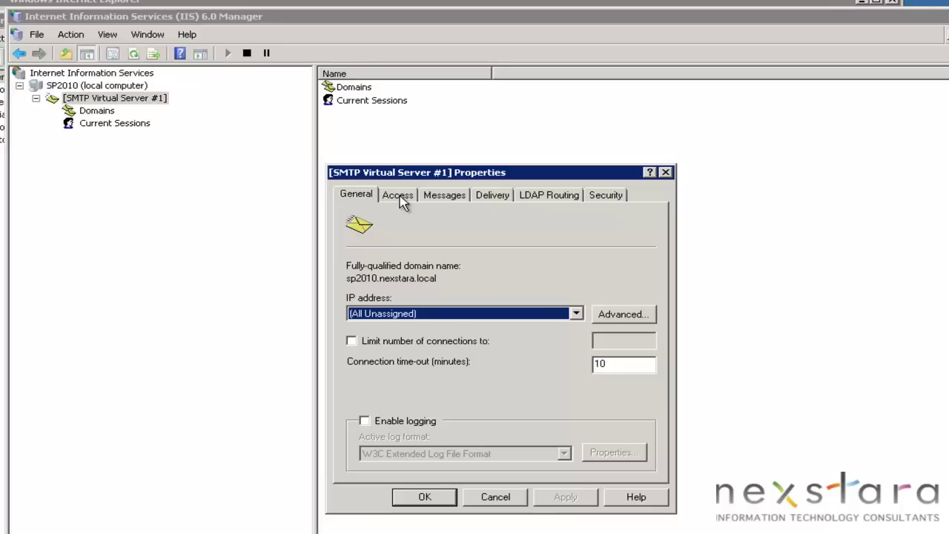
# Enable logging and tick Date, Time, Client IP, User Name, Service Name and server fields
pyautogui.click(387, 422)
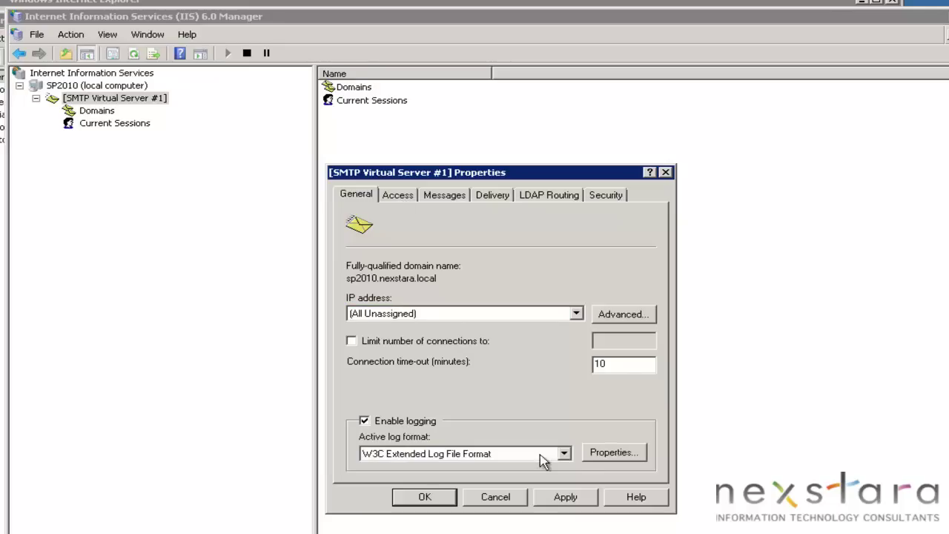
pyautogui.click(602, 455)
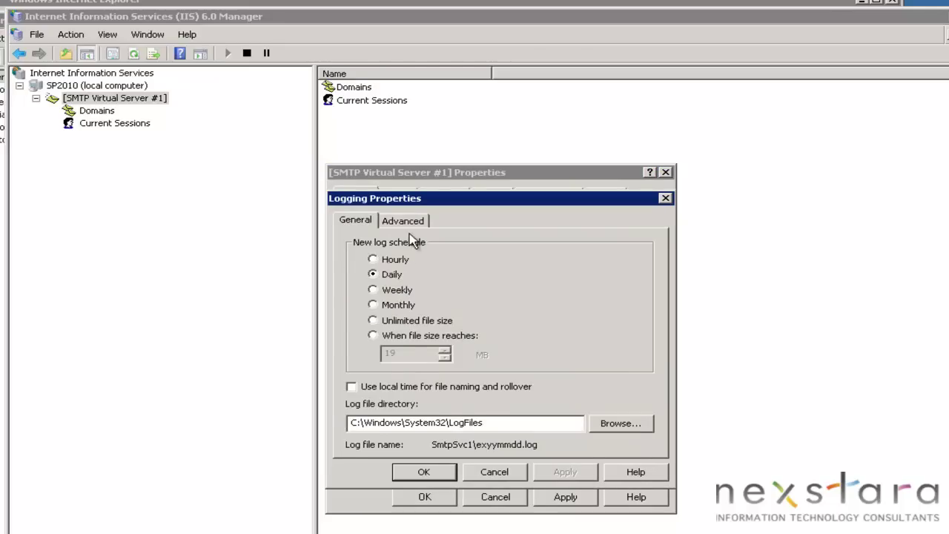
pyautogui.click(407, 221)
pyautogui.click(358, 262)
pyautogui.click(358, 275)
pyautogui.click(375, 300)
pyautogui.click(375, 313)
pyautogui.click(376, 325)
pyautogui.click(376, 338)
pyautogui.click(375, 351)
pyautogui.click(375, 364)
# Tick the remaining fields, Method through Referer, and confirm the logging properties
pyautogui.click(376, 376)
pyautogui.click(376, 388)
pyautogui.click(375, 401)
pyautogui.click(375, 413)
pyautogui.click(376, 427)
pyautogui.scroll(-1, 375, 430)
pyautogui.click(375, 401)
pyautogui.click(376, 413)
pyautogui.click(375, 426)
pyautogui.scroll(-1, 376, 434)
pyautogui.click(376, 401)
pyautogui.click(376, 413)
pyautogui.click(375, 426)
pyautogui.scroll(-1, 378, 431)
pyautogui.click(375, 400)
pyautogui.click(375, 413)
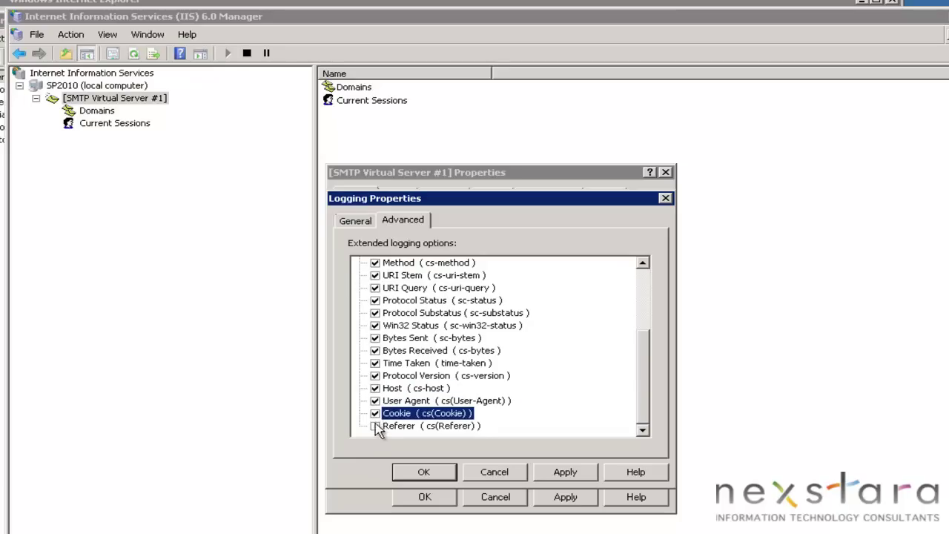
pyautogui.click(375, 426)
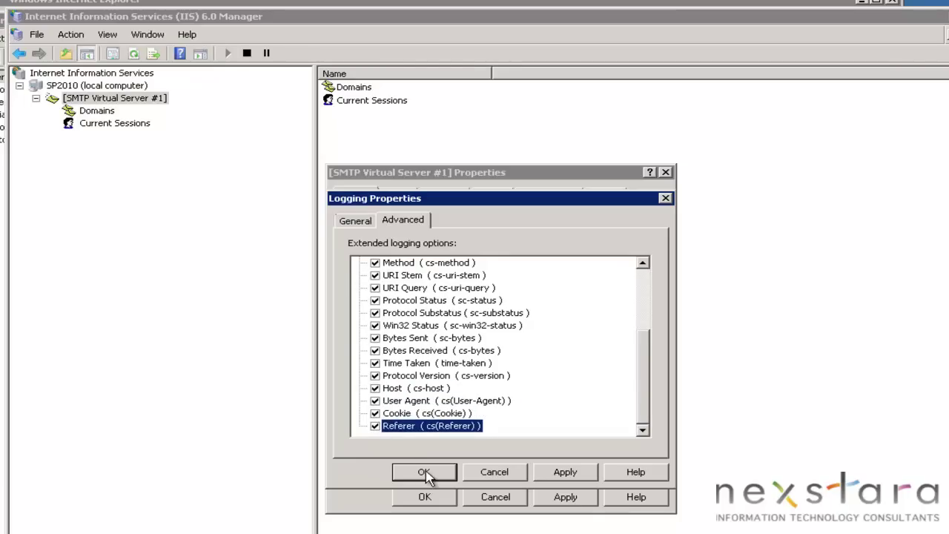
pyautogui.click(424, 472)
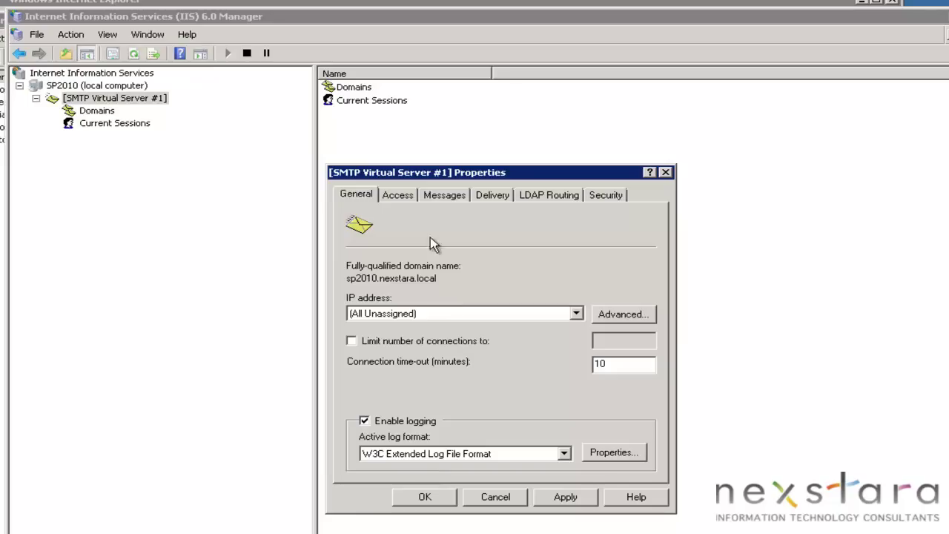
# Review the Access tab's authentication options and open the connection access settings
pyautogui.click(398, 196)
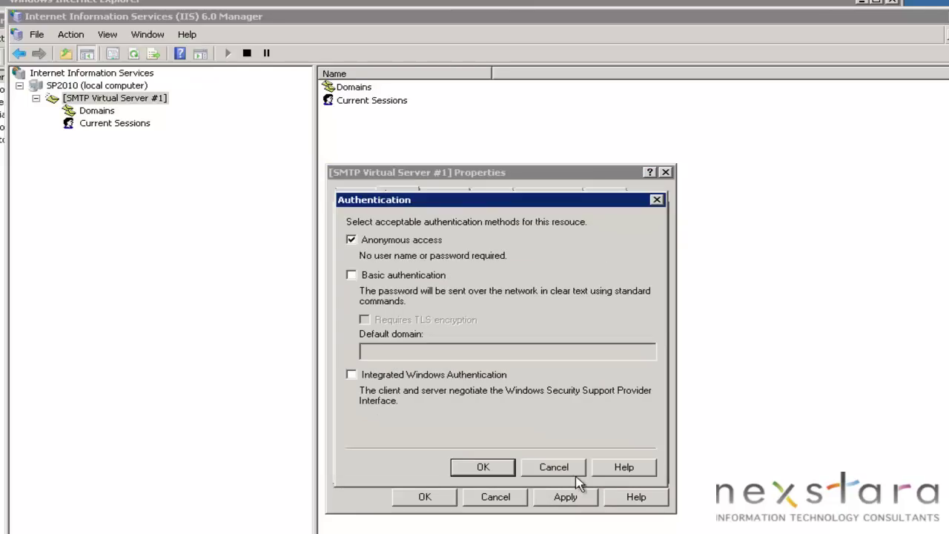
pyautogui.click(570, 468)
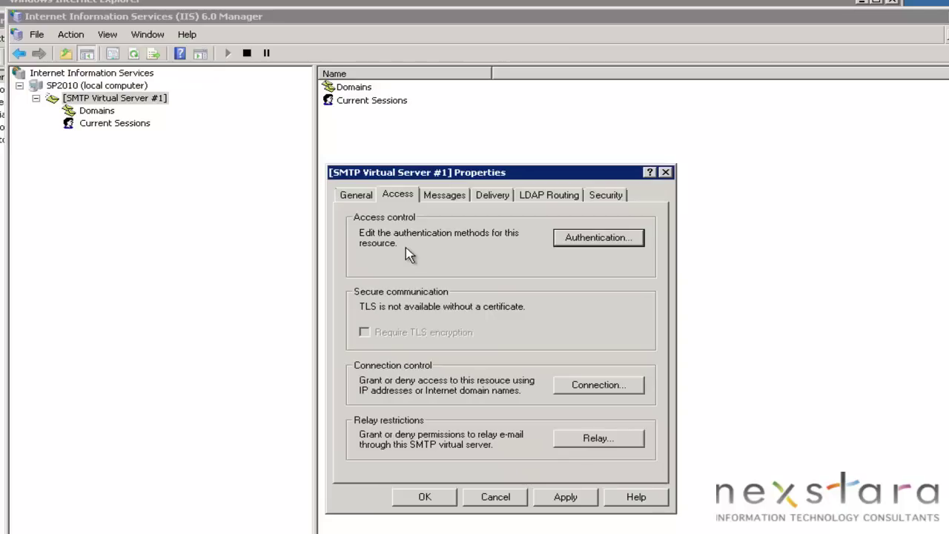
pyautogui.click(590, 238)
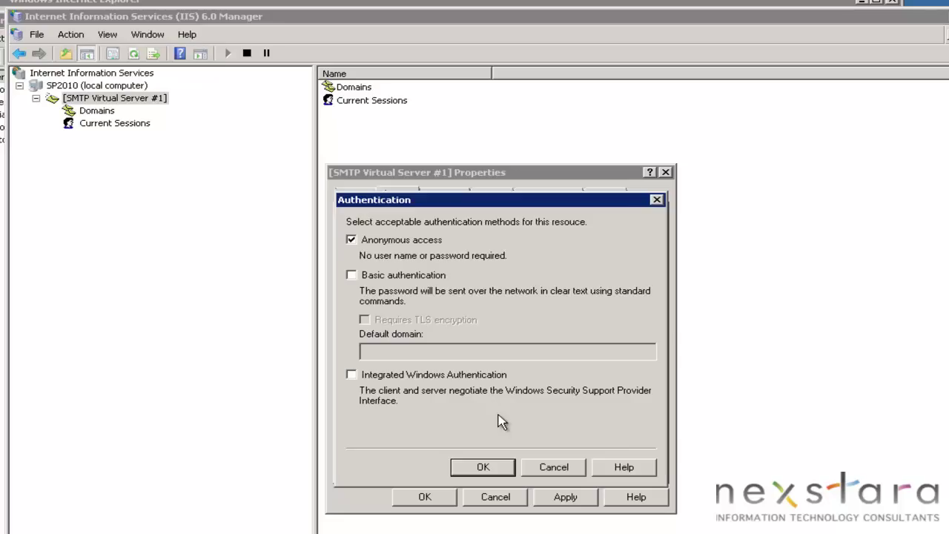
pyautogui.click(494, 469)
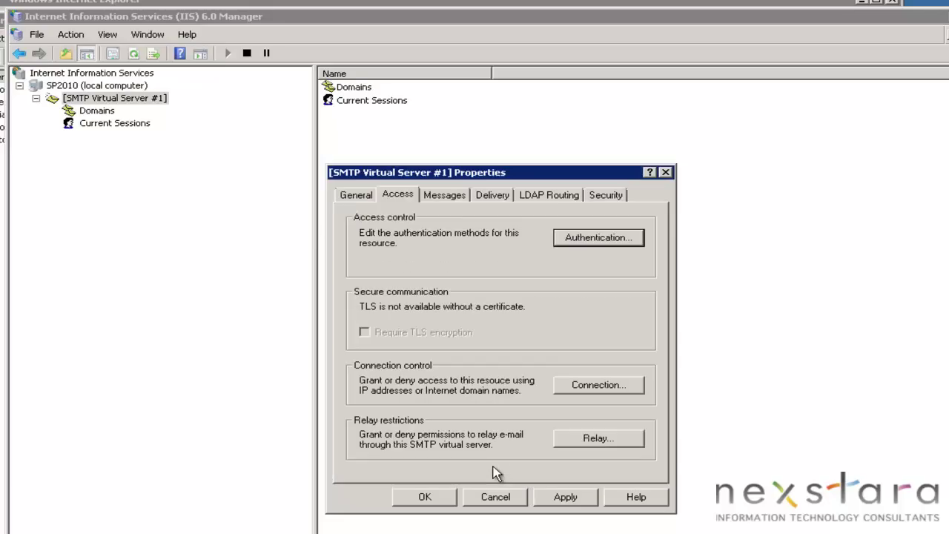
pyautogui.click(601, 387)
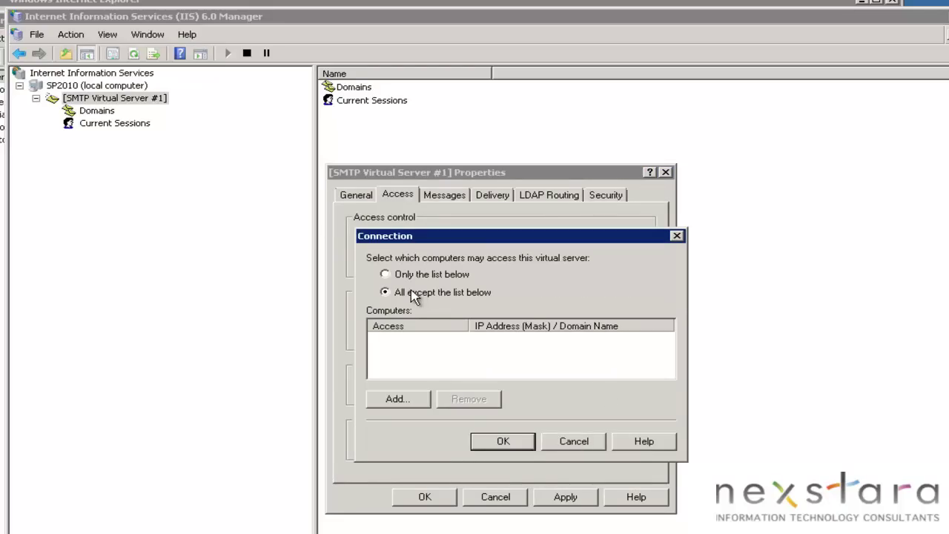
pyautogui.click(576, 444)
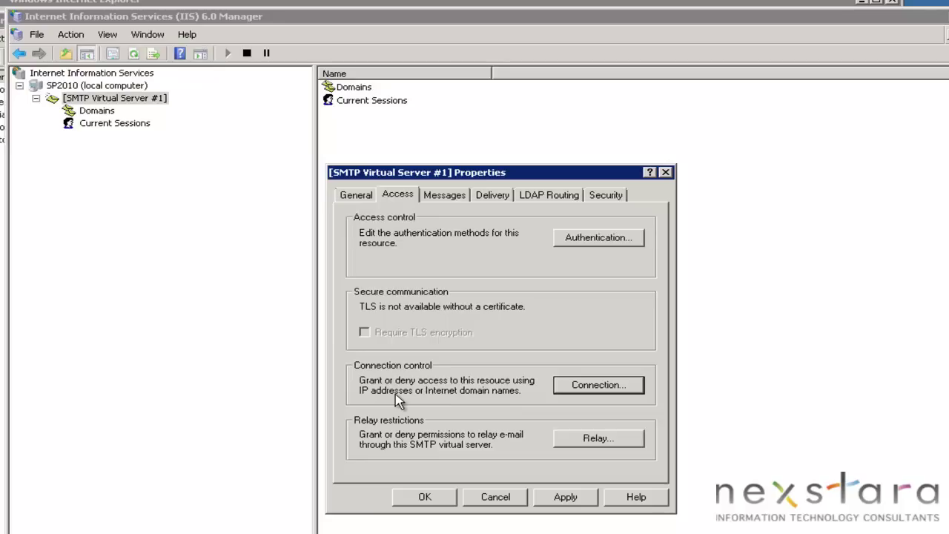
pyautogui.click(578, 390)
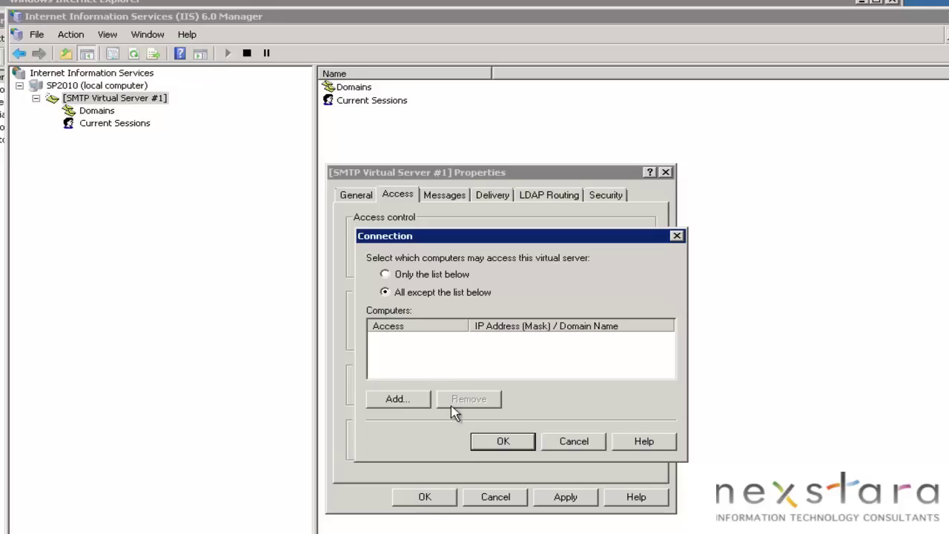
# Allow connections only from the listed computers 127.0.0.1 and 184.106.160.115
pyautogui.click(437, 276)
pyautogui.click(397, 399)
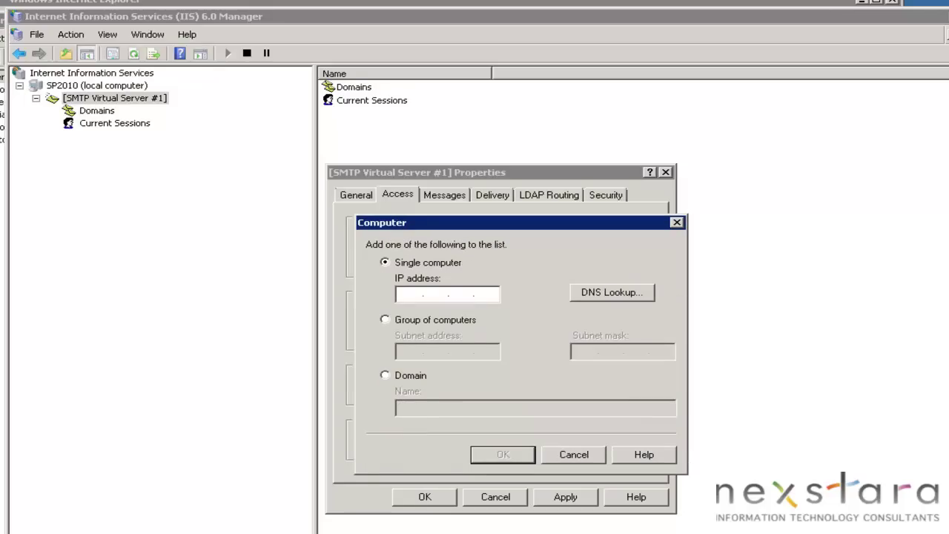
pyautogui.click(410, 293)
pyautogui.write('127.0.0.1')
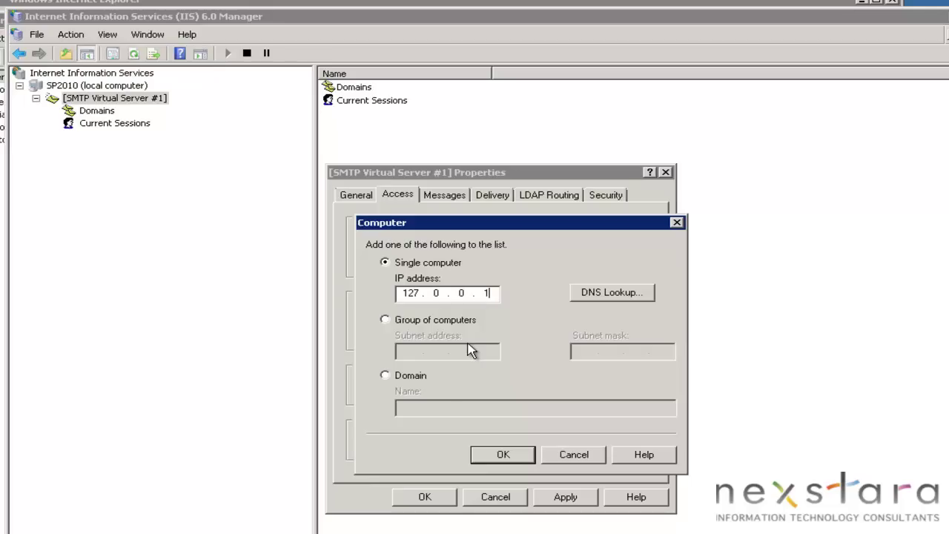
pyautogui.click(512, 454)
pyautogui.click(417, 399)
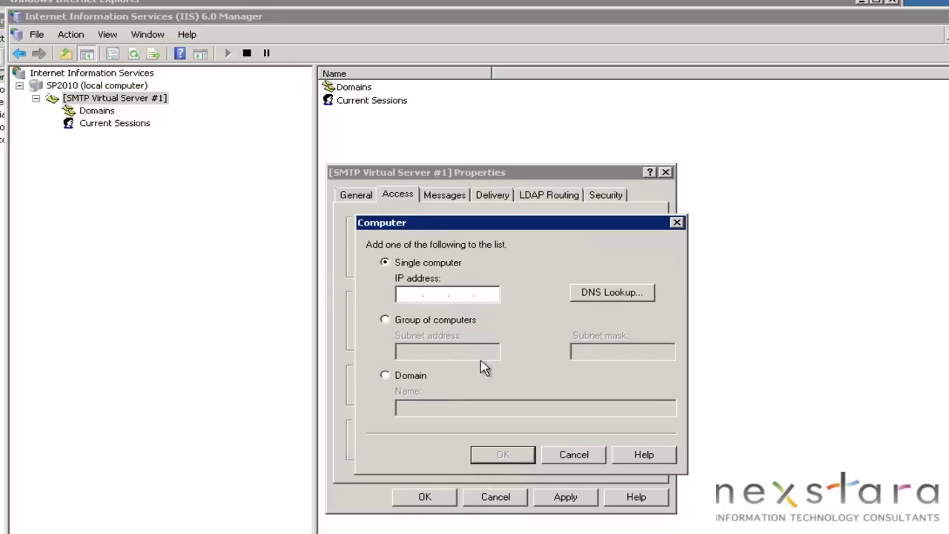
pyautogui.click(575, 454)
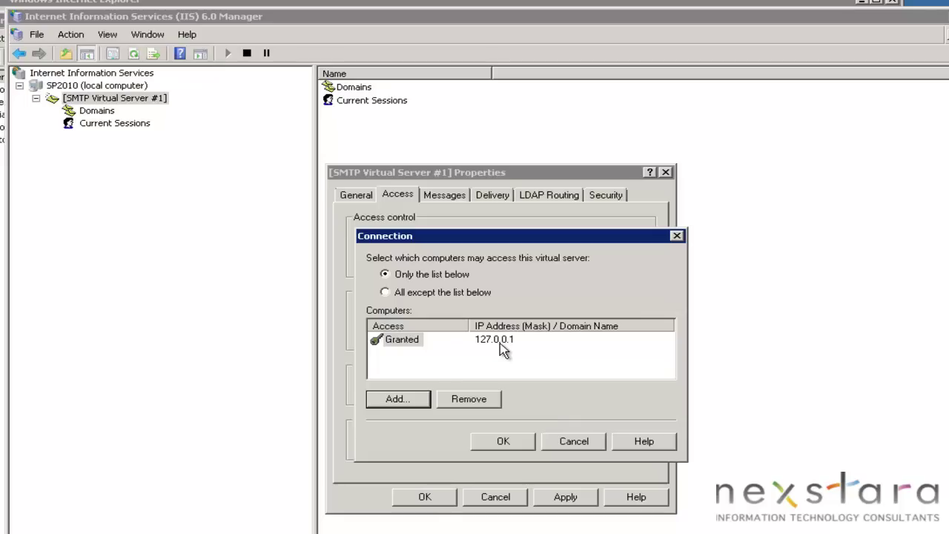
pyautogui.click(414, 400)
pyautogui.write('184 . 10')
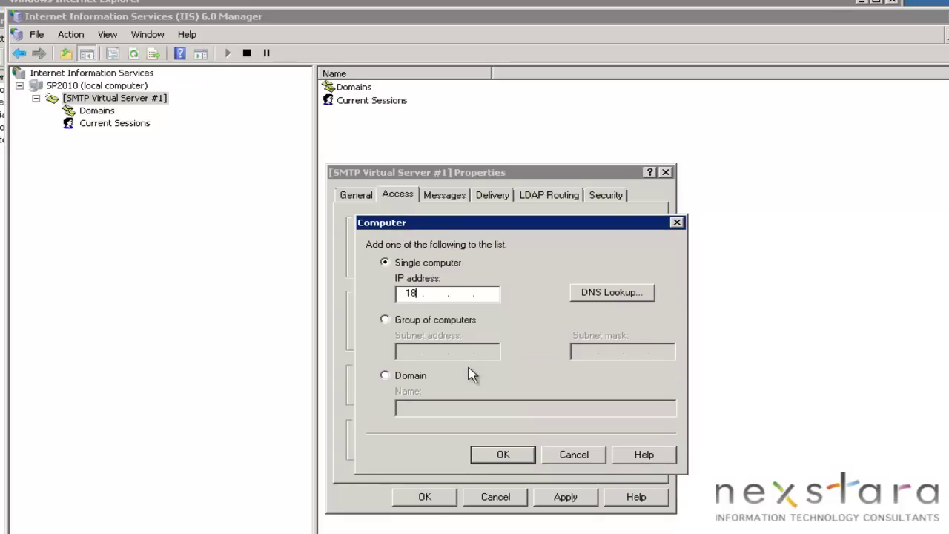
pyautogui.write('6 . 160 . 115')
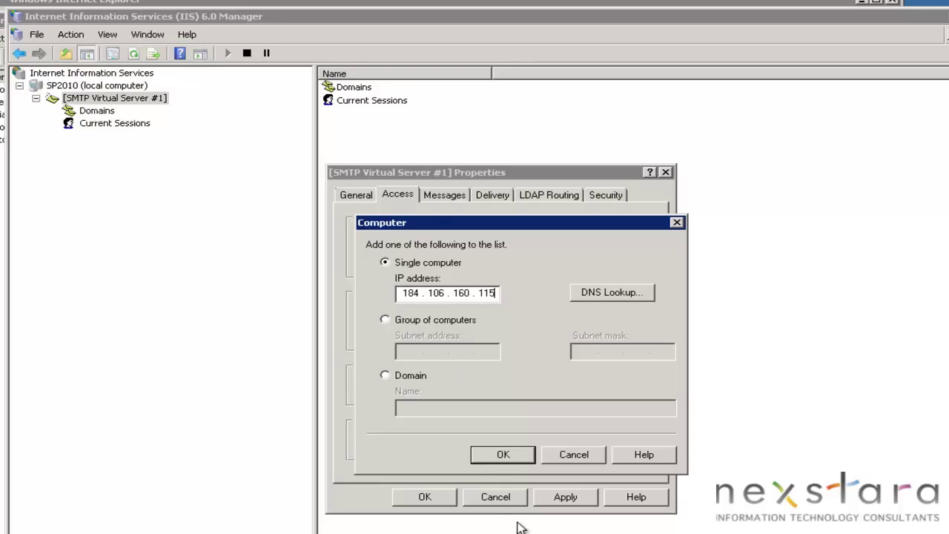
pyautogui.click(507, 457)
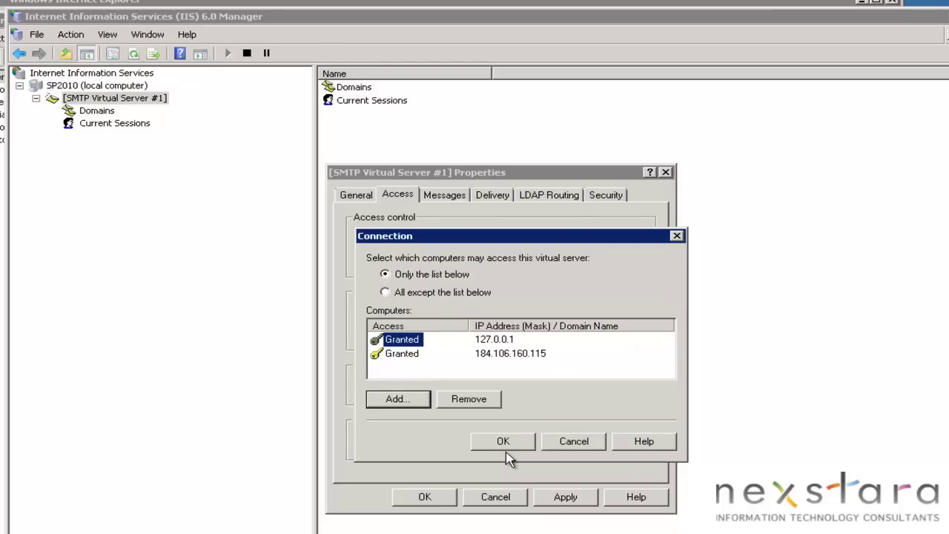
pyautogui.click(26, 517)
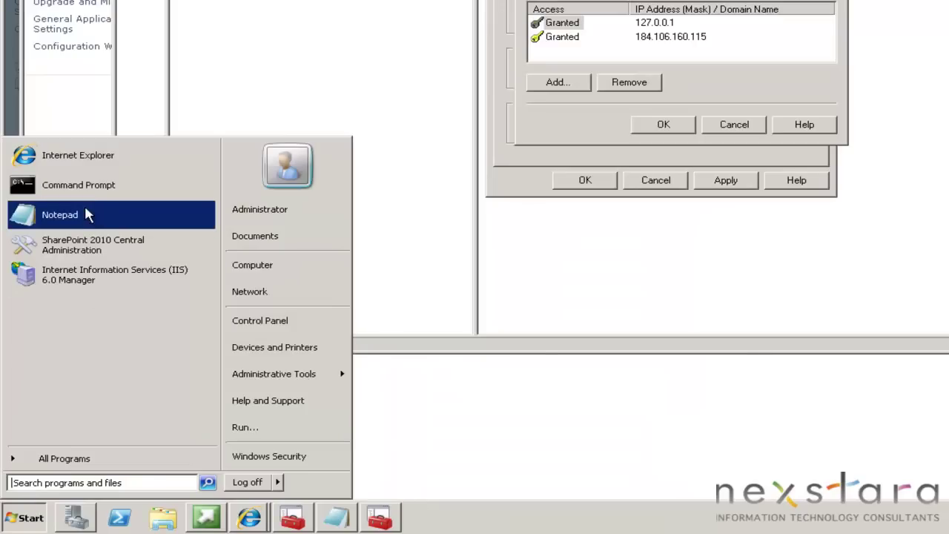
# Open cmd and run ipconfig to check the public IPv4 address 184.106.160.115
pyautogui.click(90, 481)
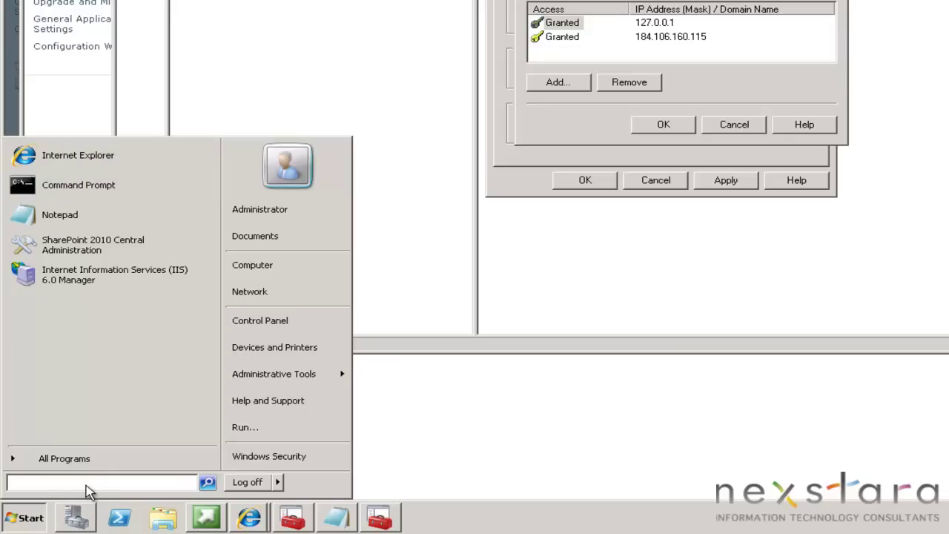
pyautogui.write('cmd')
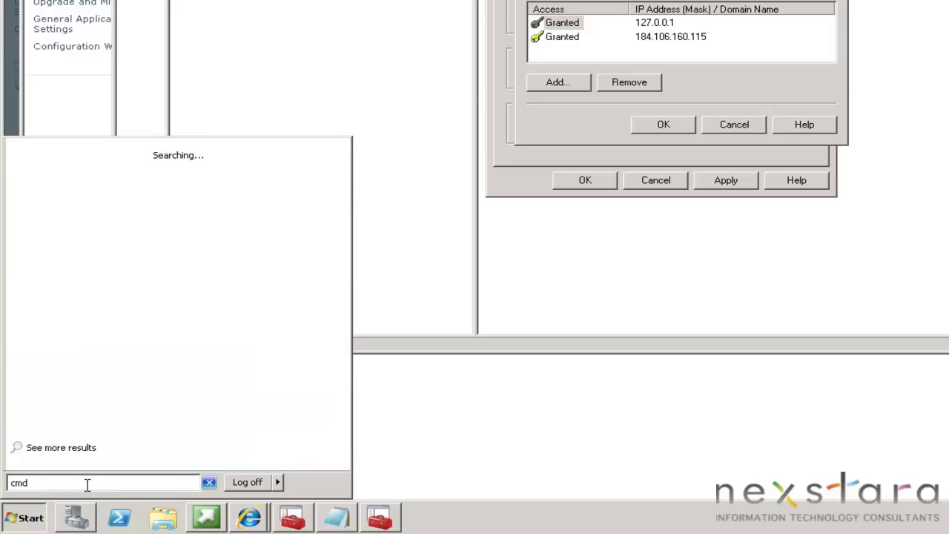
pyautogui.press('Return')
pyautogui.write('ipconfig')
pyautogui.press('Return')
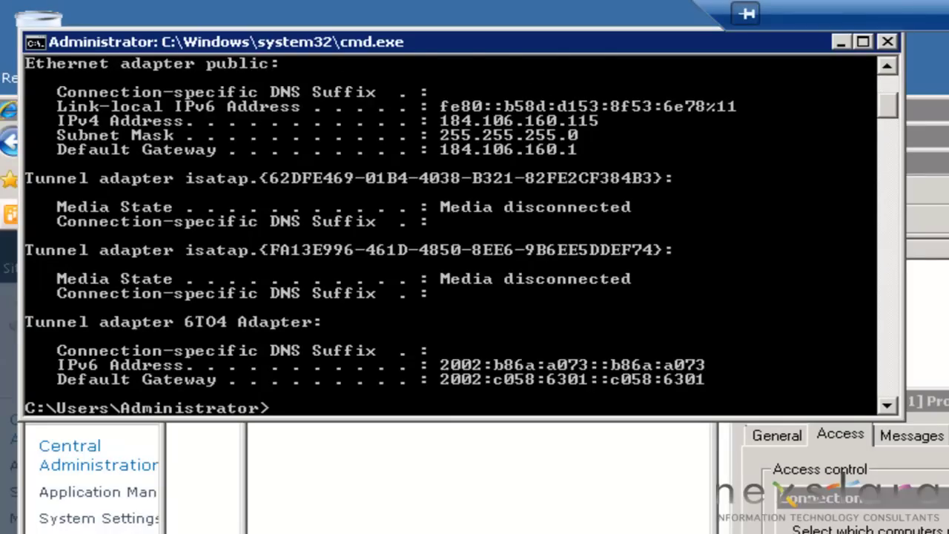
pyautogui.scroll(5, 539, 290)
pyautogui.scroll(1, 539, 286)
pyautogui.scroll(-3, 488, 304)
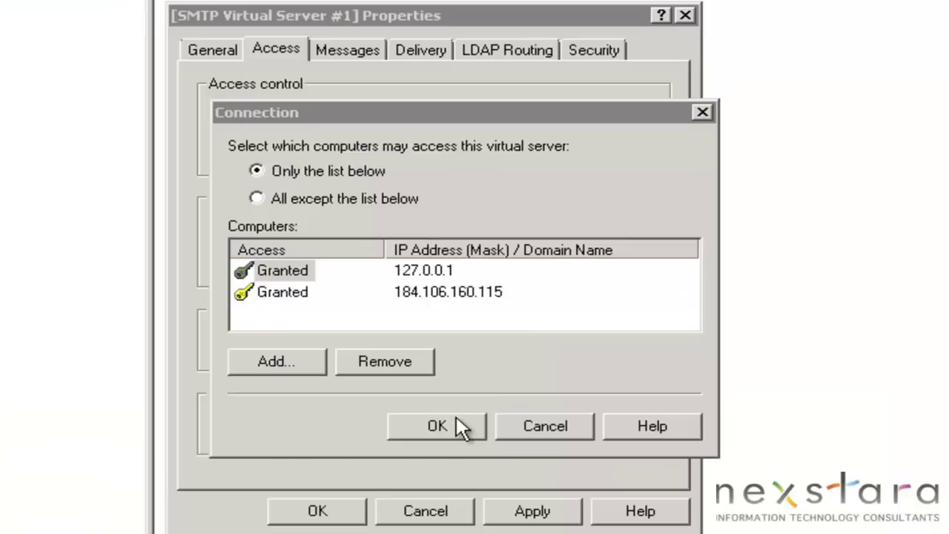
# Confirm the connection list, then limit relay to only 127.0.0.1 and 184.106.160.115
pyautogui.click(454, 421)
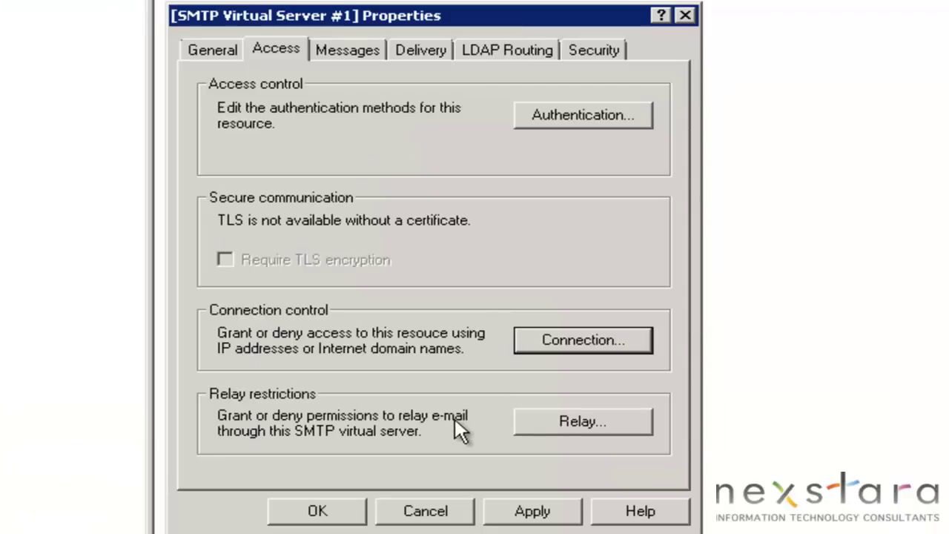
pyautogui.click(583, 422)
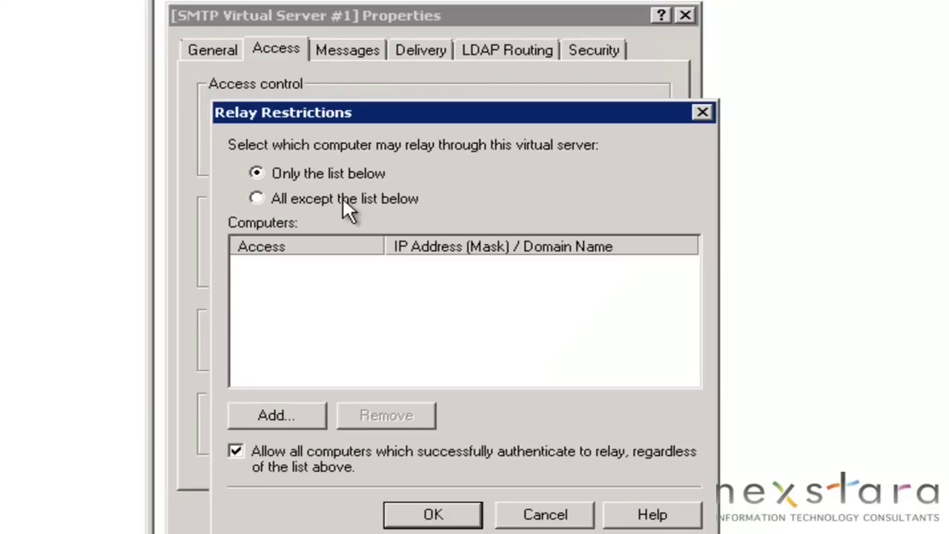
pyautogui.click(342, 197)
pyautogui.click(326, 173)
pyautogui.click(275, 415)
pyautogui.write('127.0.0.1')
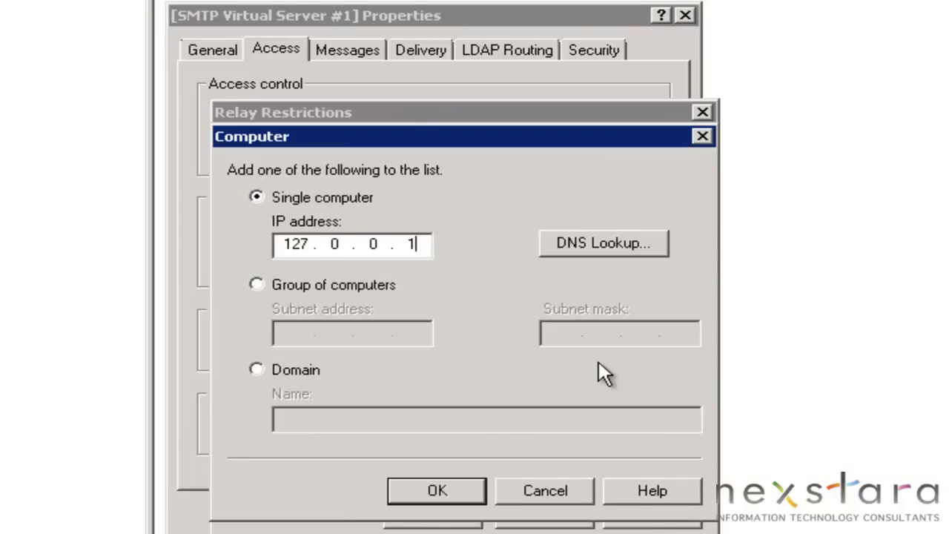
pyautogui.press('Return')
pyautogui.click(286, 417)
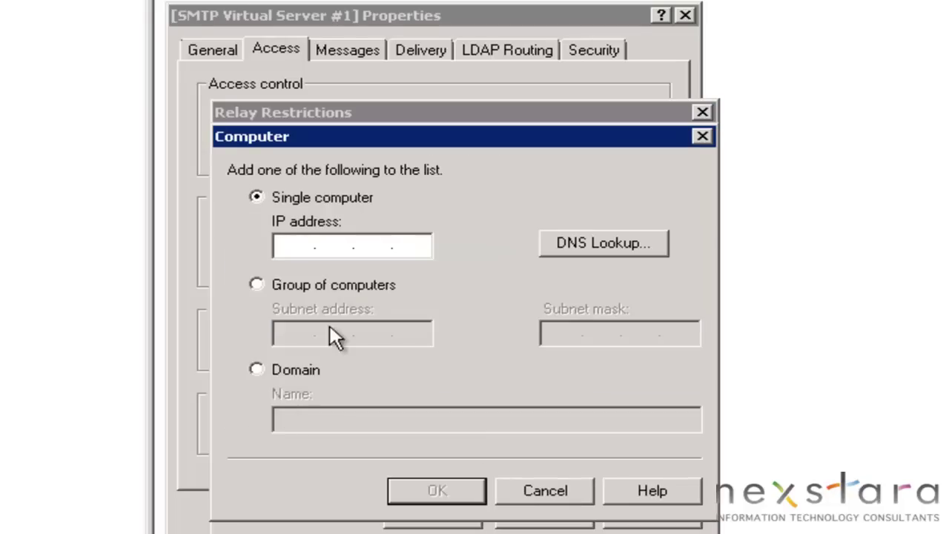
pyautogui.write('184 . 106 . 160 . ')
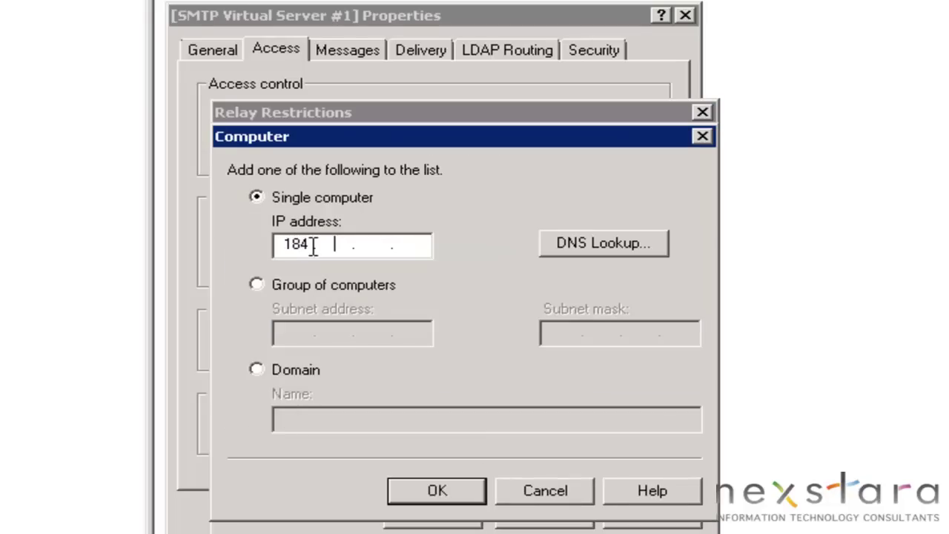
pyautogui.write('115')
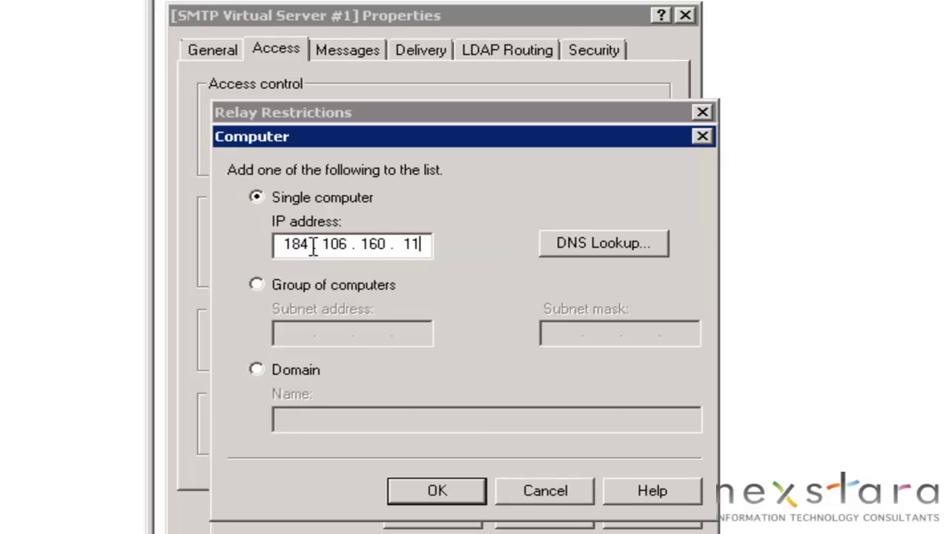
pyautogui.click(440, 491)
pyautogui.click(439, 512)
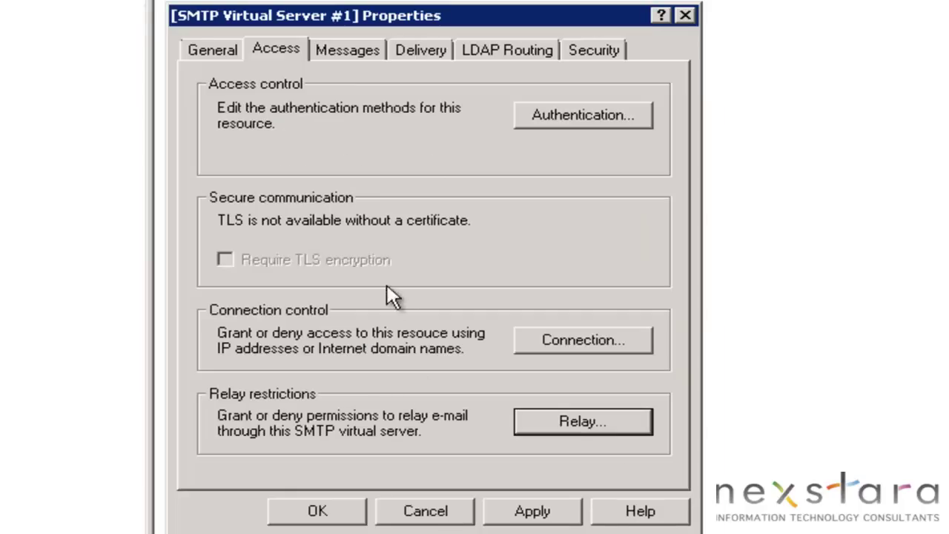
# Review the Messages and Delivery tabs and the Outbound Security options without changes
pyautogui.click(354, 59)
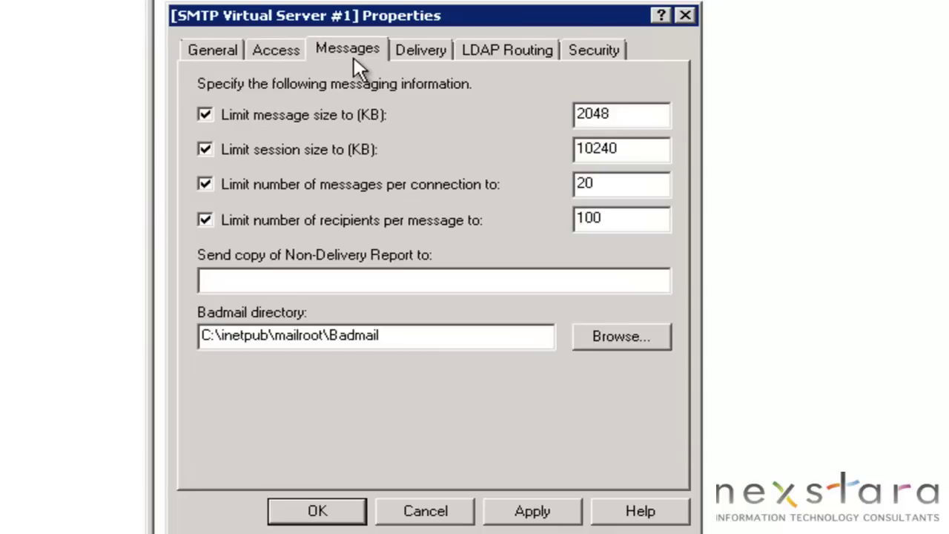
pyautogui.click(414, 64)
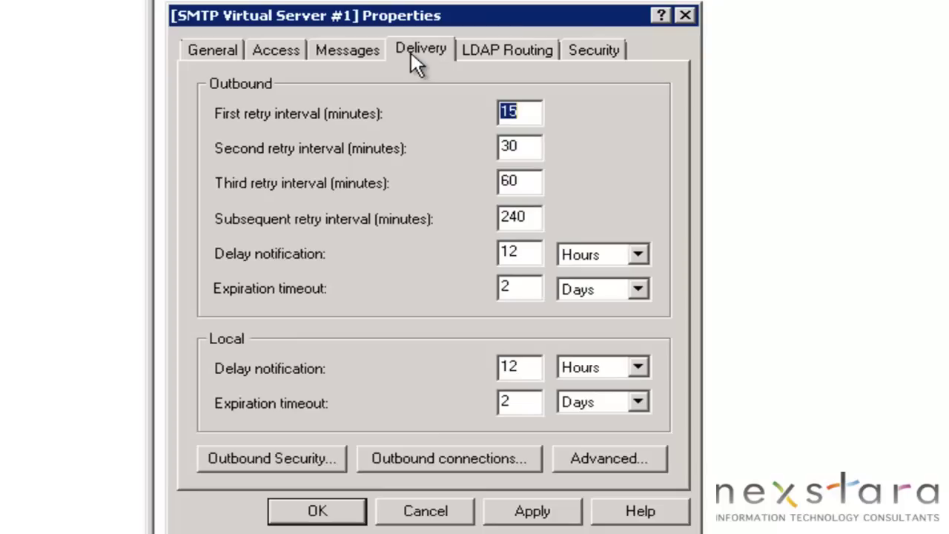
pyautogui.click(280, 458)
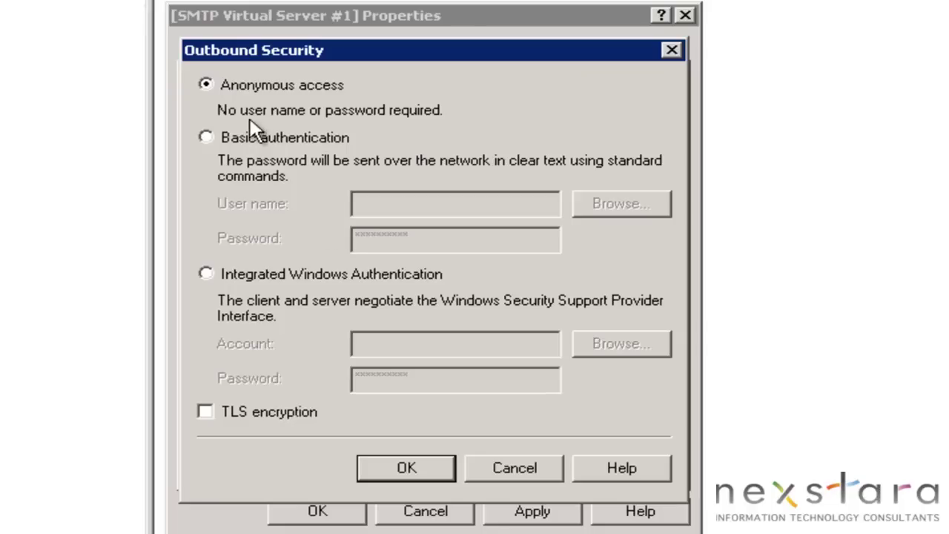
pyautogui.click(493, 472)
# Inspect outbound connections (1000 connection limit, TCP port 25) and the Advanced delivery settings
pyautogui.click(438, 468)
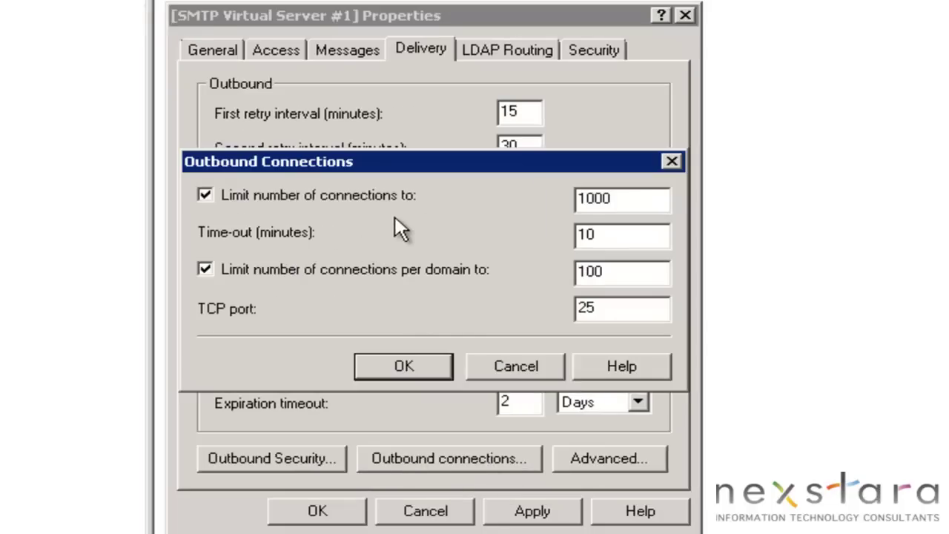
pyautogui.moveTo(628, 204); pyautogui.dragTo(572, 197)
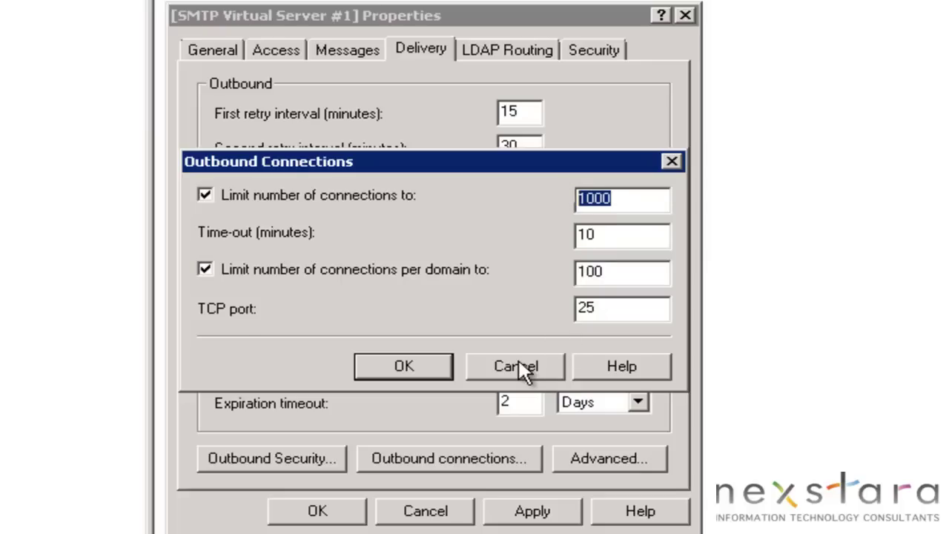
pyautogui.click(517, 367)
pyautogui.click(493, 462)
pyautogui.moveTo(600, 307); pyautogui.dragTo(568, 311)
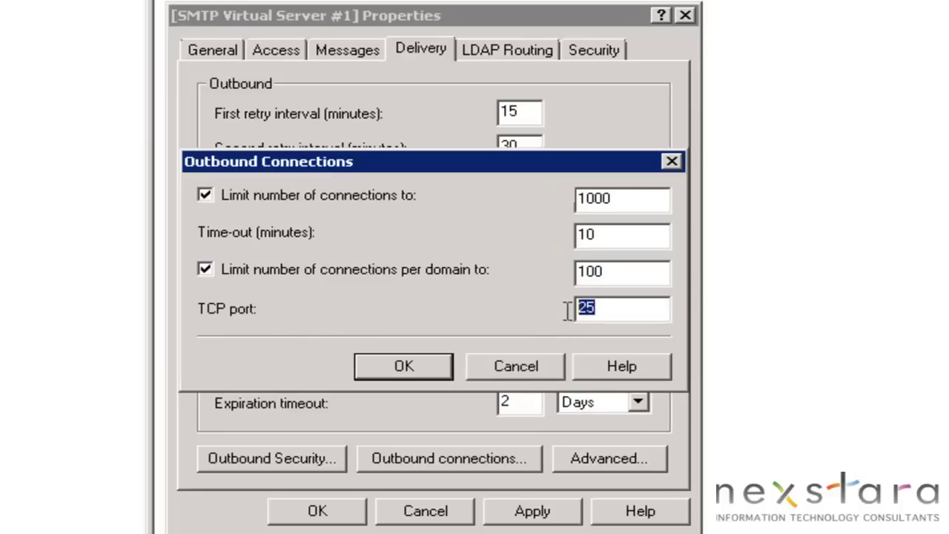
pyautogui.click(526, 376)
pyautogui.click(597, 459)
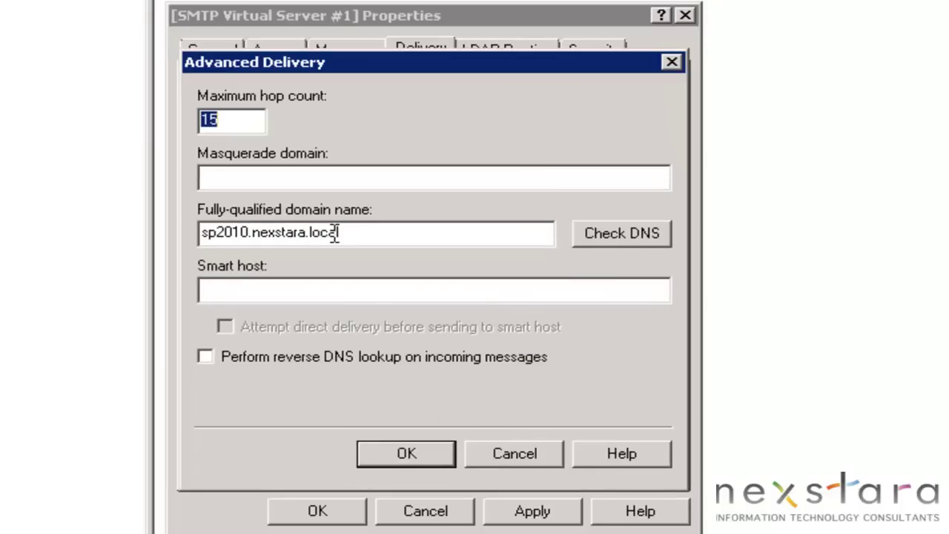
pyautogui.click(523, 457)
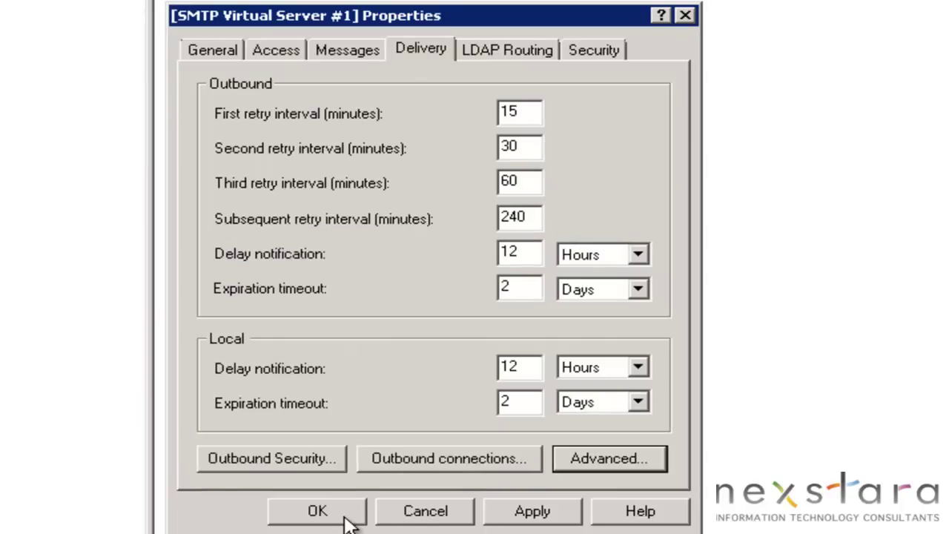
# Check the LDAP Routing and Security tabs, then save the virtual server properties
pyautogui.click(504, 49)
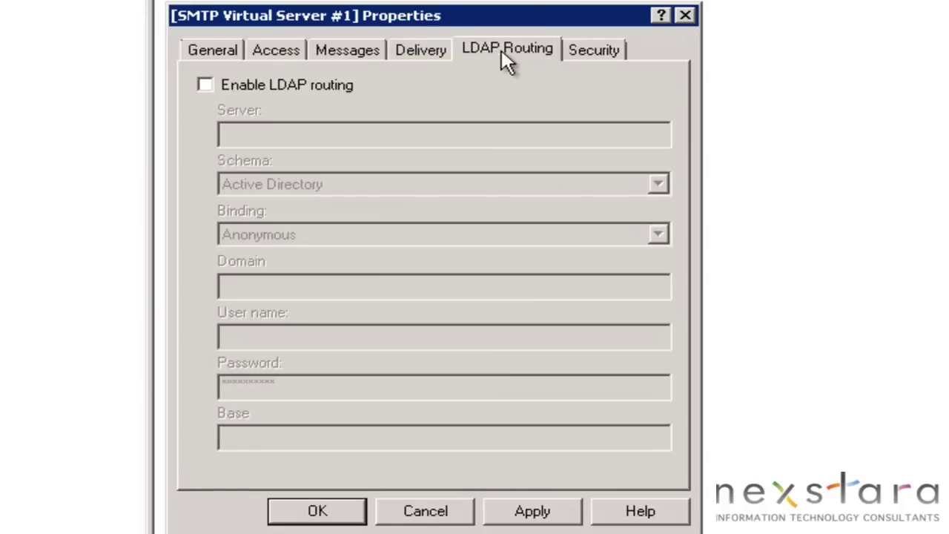
pyautogui.click(593, 50)
pyautogui.click(313, 511)
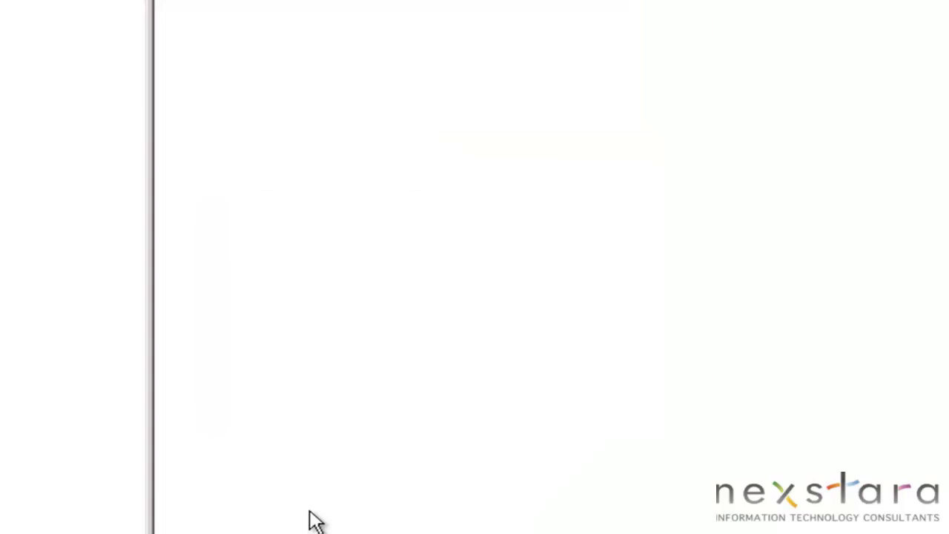
# Create a new alias domain named nexstara.com under the SMTP virtual server's Domains
pyautogui.rightClick(102, 102)
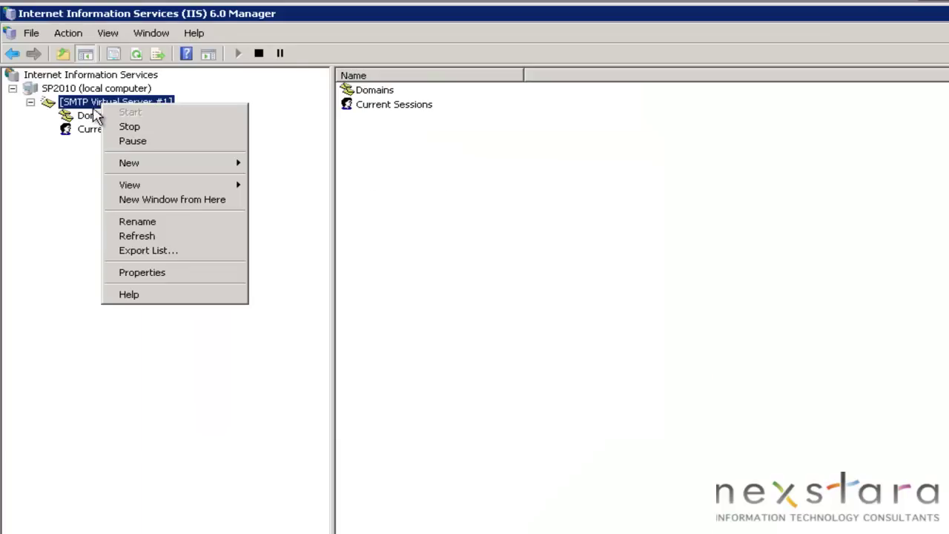
pyautogui.rightClick(89, 116)
pyautogui.click(96, 275)
pyautogui.click(93, 115)
pyautogui.rightClick(96, 115)
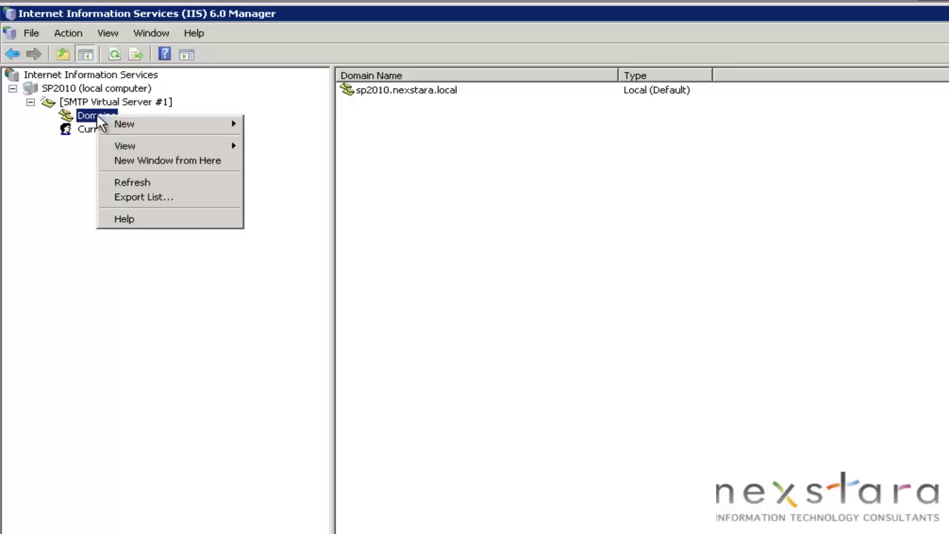
pyautogui.moveTo(145, 126)
pyautogui.click(274, 123)
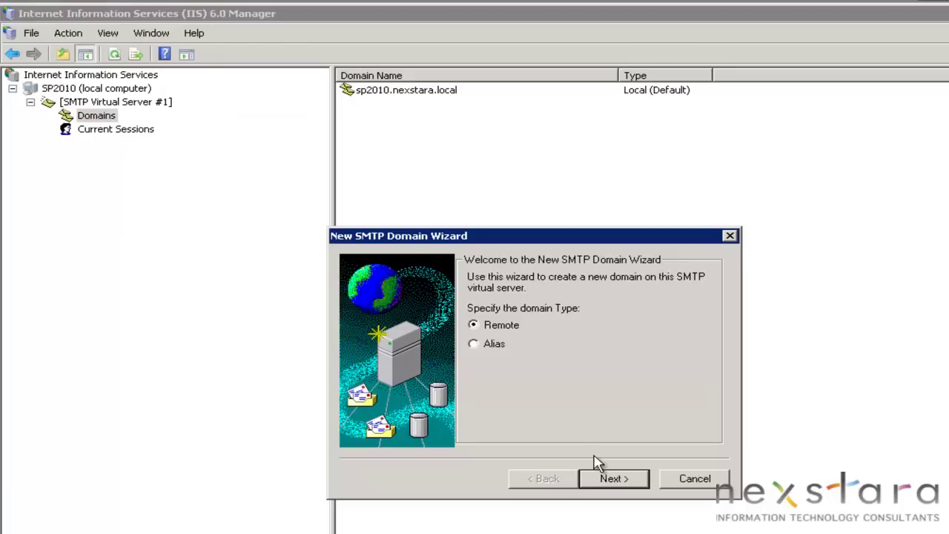
pyautogui.click(495, 347)
pyautogui.click(623, 481)
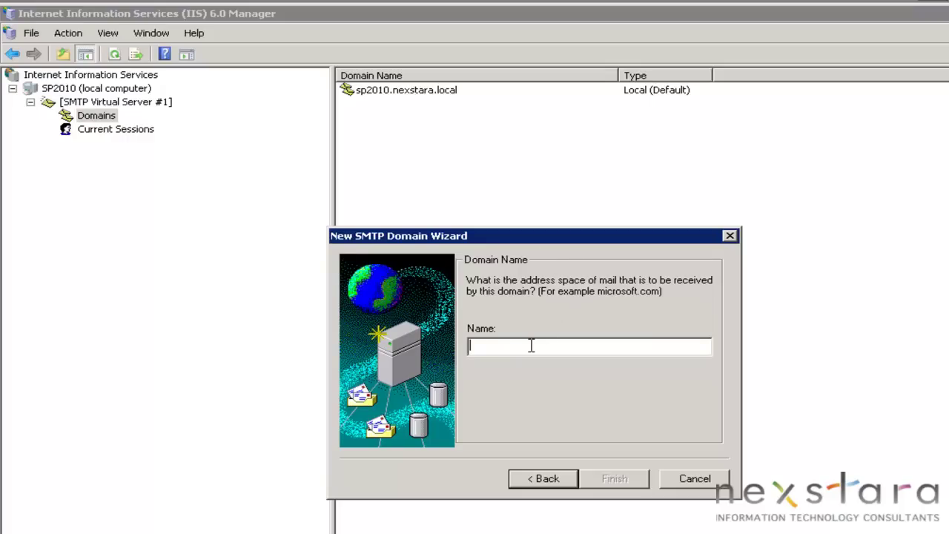
pyautogui.write('nexstara')
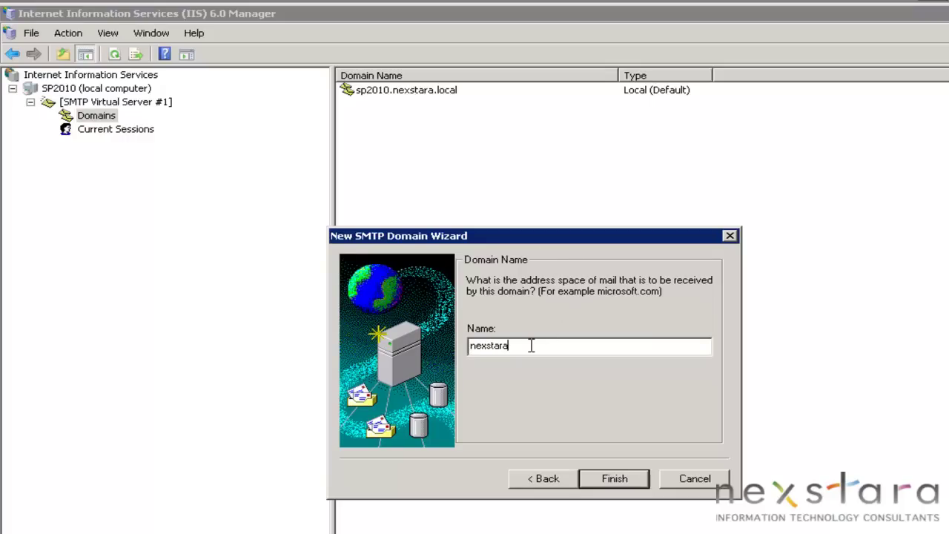
pyautogui.write('.com')
pyautogui.press('Return')
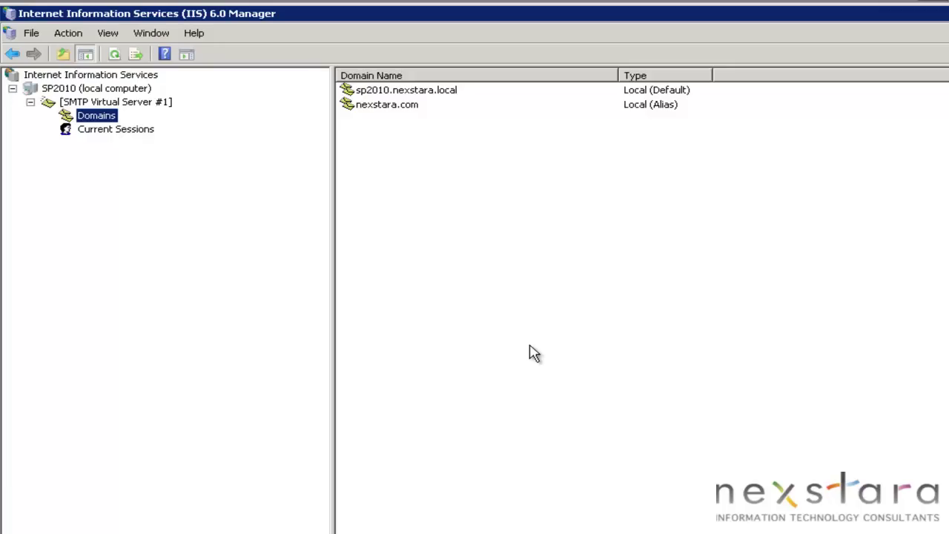
# Switch between the sp2010.nexstara.local and nexstara.com domains to compare them
pyautogui.click(410, 93)
pyautogui.click(407, 116)
pyautogui.click(413, 105)
pyautogui.click(416, 91)
pyautogui.click(420, 101)
pyautogui.click(418, 92)
pyautogui.click(417, 101)
pyautogui.click(414, 92)
pyautogui.click(412, 101)
pyautogui.click(414, 92)
pyautogui.click(411, 108)
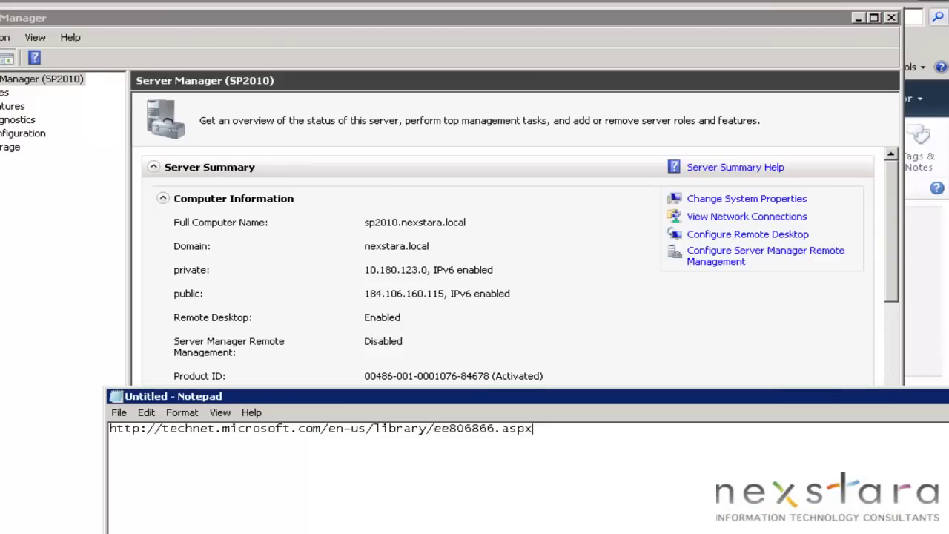
# Close IIS 6.0 Manager to return to SharePoint's Outgoing E-Mail Settings page
pyautogui.hotkey('alt', 'F4')
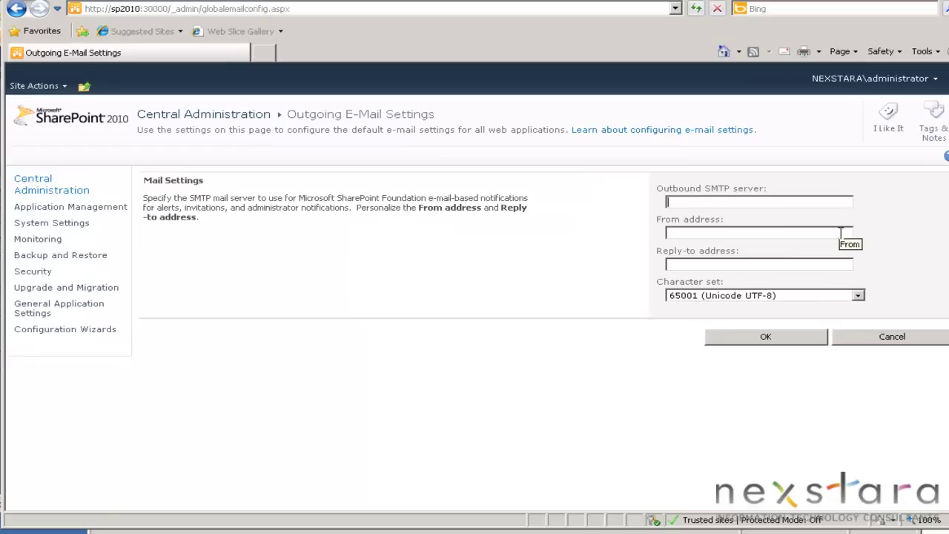
# Save outbound SMTP server sp2010.nexstara.local with nexstara.com From and Reply-to addresses
pyautogui.write('s')
pyautogui.write('p2010.nexstara.local')
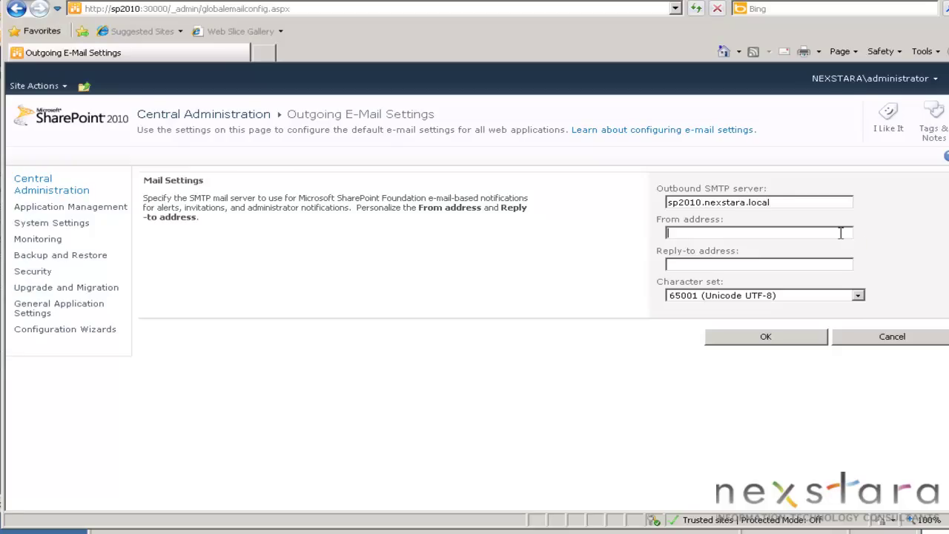
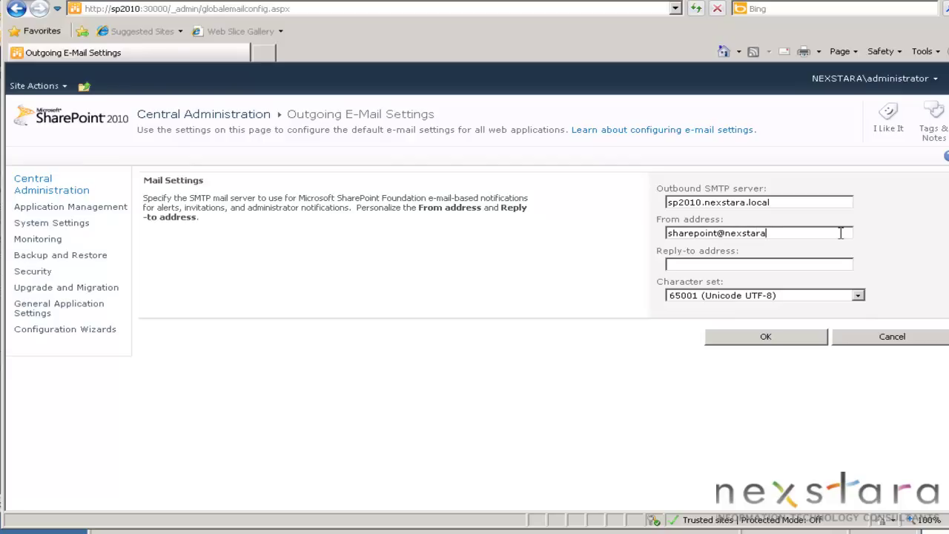
pyautogui.press('Tab')
pyautogui.write('share')
pyautogui.press('BackSpace')
pyautogui.press('BackSpace')
pyautogui.press('BackSpace')
pyautogui.press('BackSpace')
pyautogui.press('BackSpace')
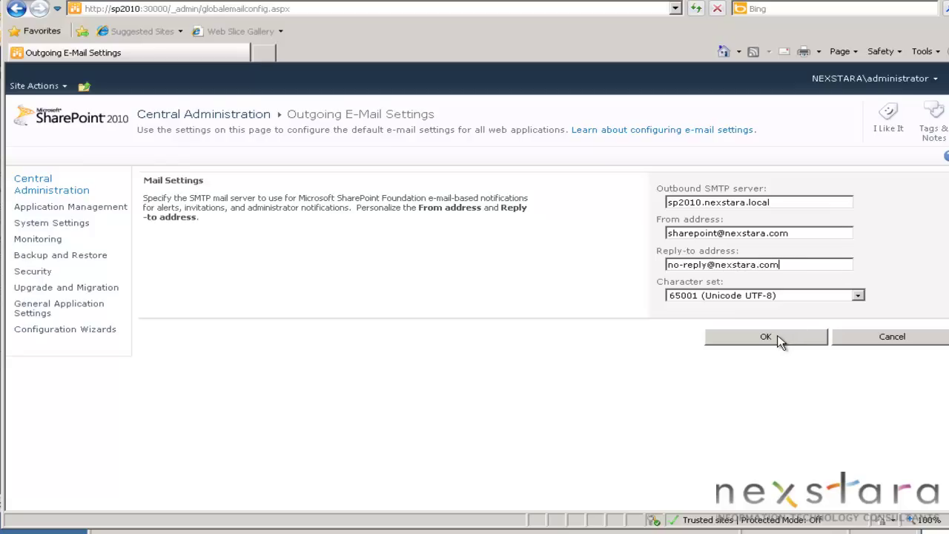
pyautogui.click(767, 338)
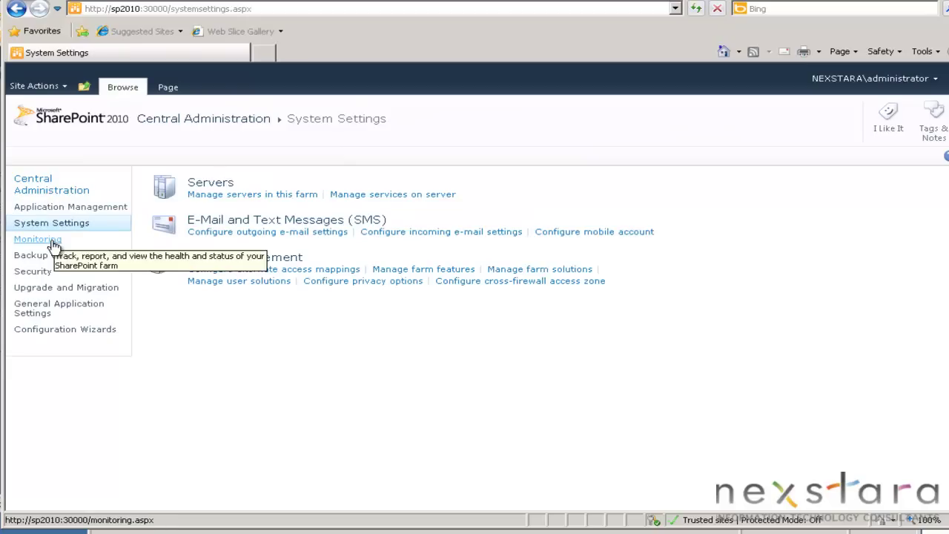
# Review the outbound e-mail health warning, then reload the reports list to clear it
pyautogui.click(51, 242)
pyautogui.click(243, 194)
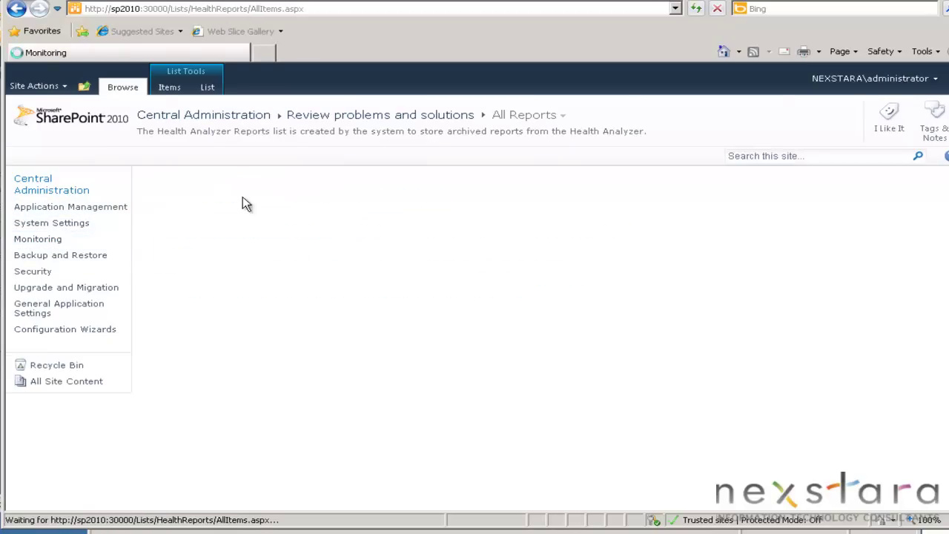
pyautogui.click(337, 282)
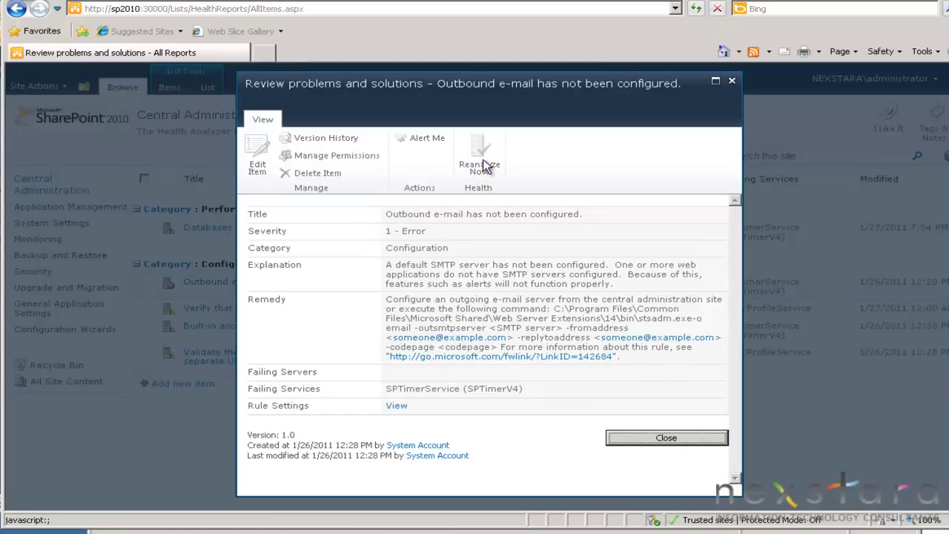
pyautogui.click(646, 438)
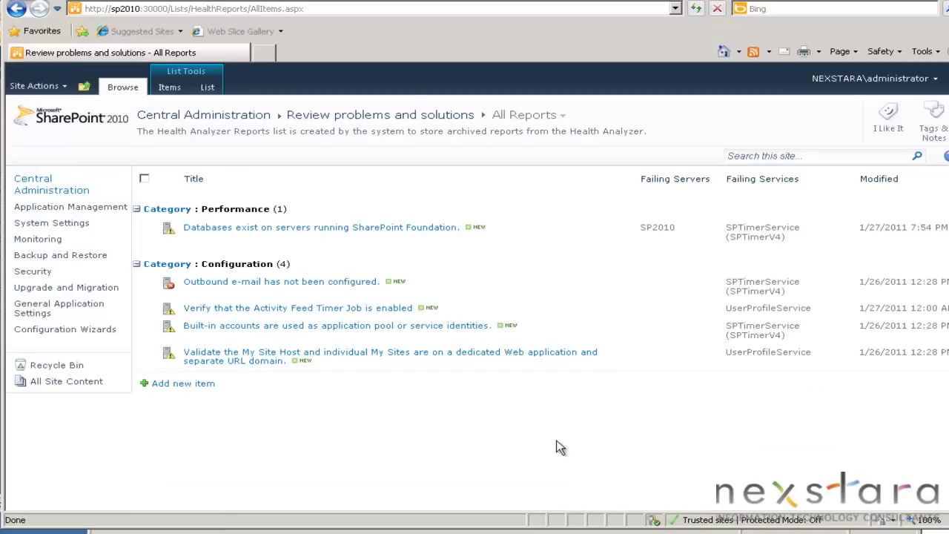
pyautogui.rightClick(391, 445)
pyautogui.click(445, 409)
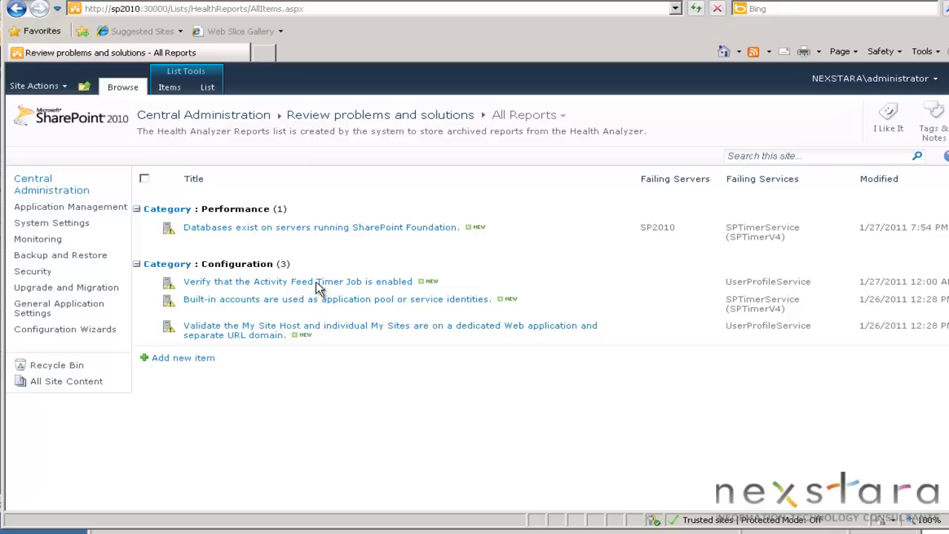
# Request an automatic repair for the Activity Feed Timer Job warning
pyautogui.click(373, 288)
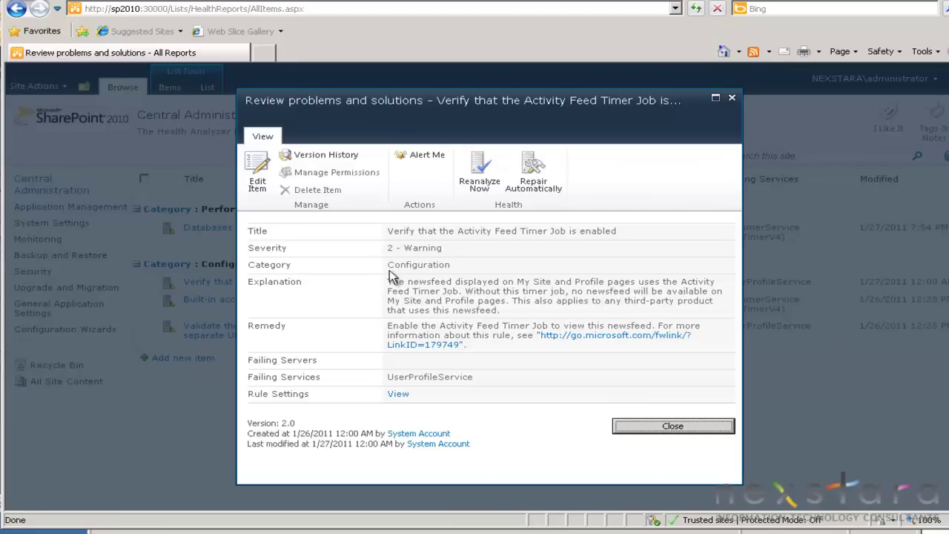
pyautogui.click(534, 169)
pyautogui.click(683, 425)
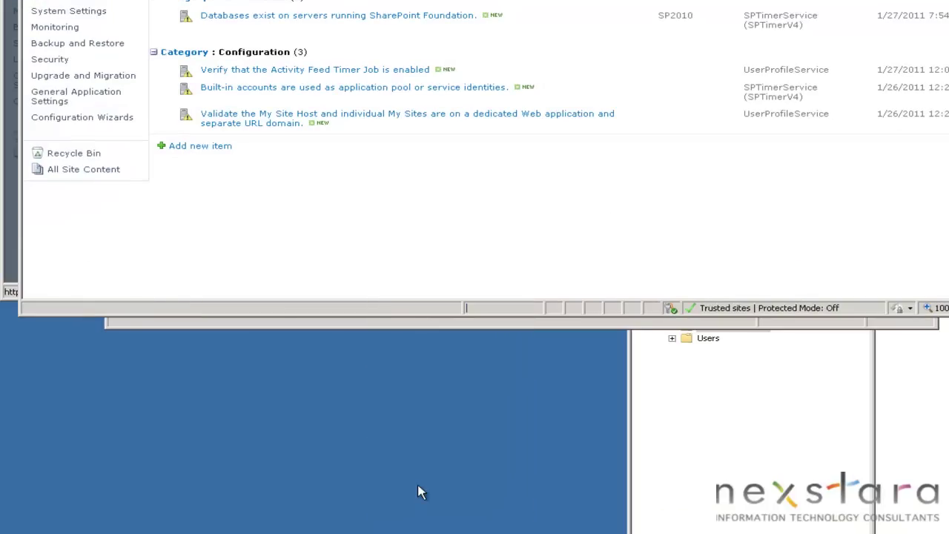
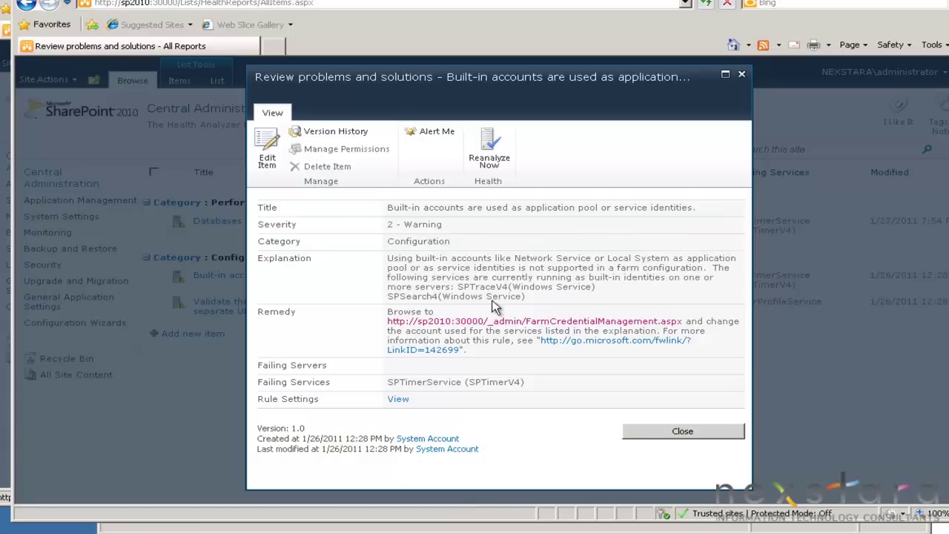
# Launch the Windows Services console with services.msc from the Run dialog
pyautogui.press('super')
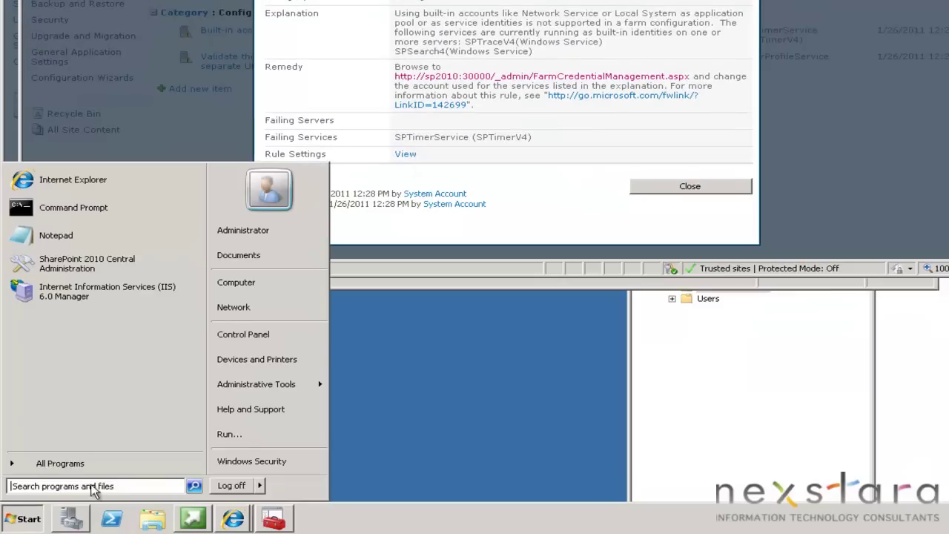
pyautogui.click(239, 432)
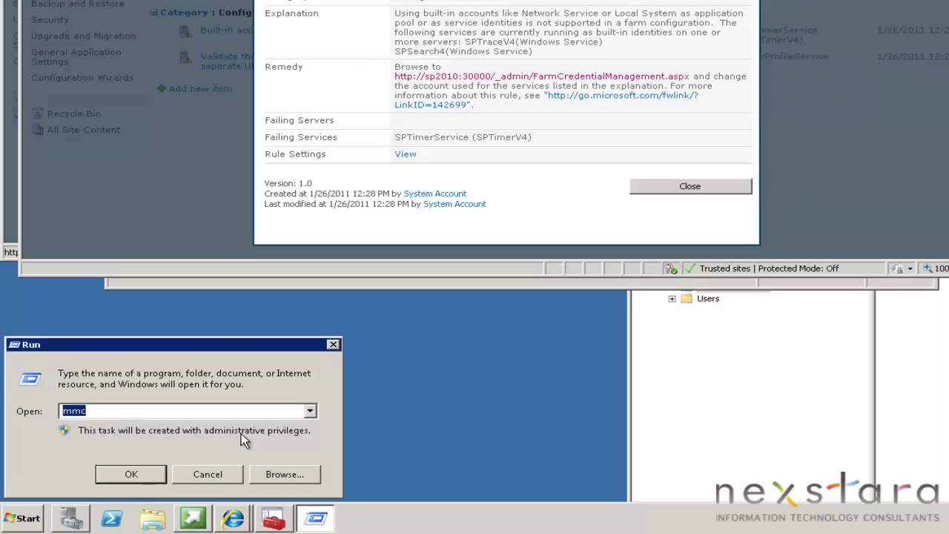
pyautogui.write('services.msc')
pyautogui.press('Return')
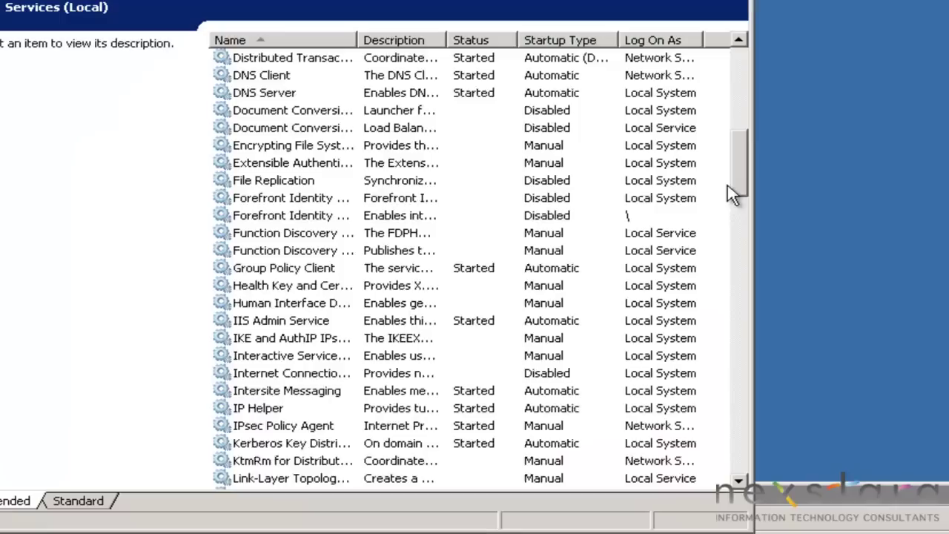
# Check the Log On As accounts of the SharePoint services, including SharePoint Foundation Search V4
pyautogui.scroll(-1, 727, 184)
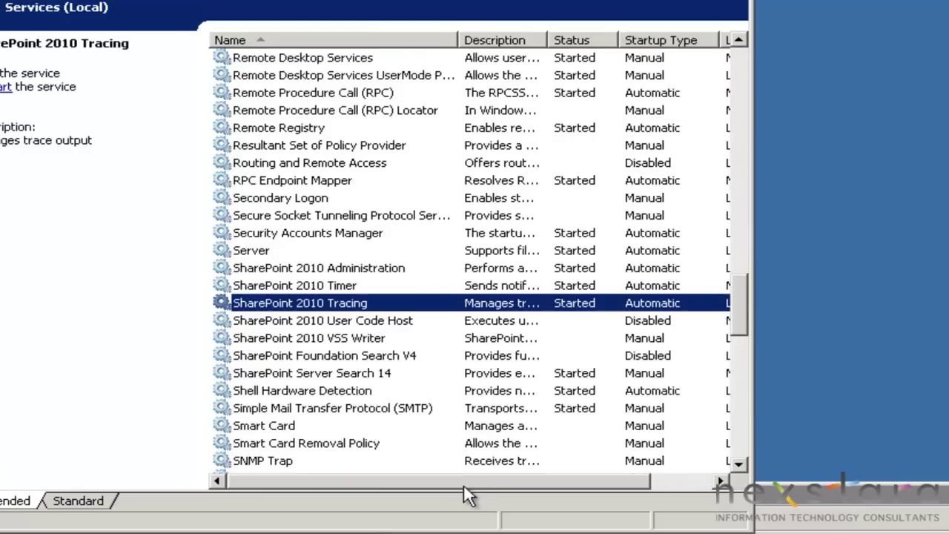
pyautogui.moveTo(464, 483); pyautogui.dragTo(366, 489)
pyautogui.click(339, 357)
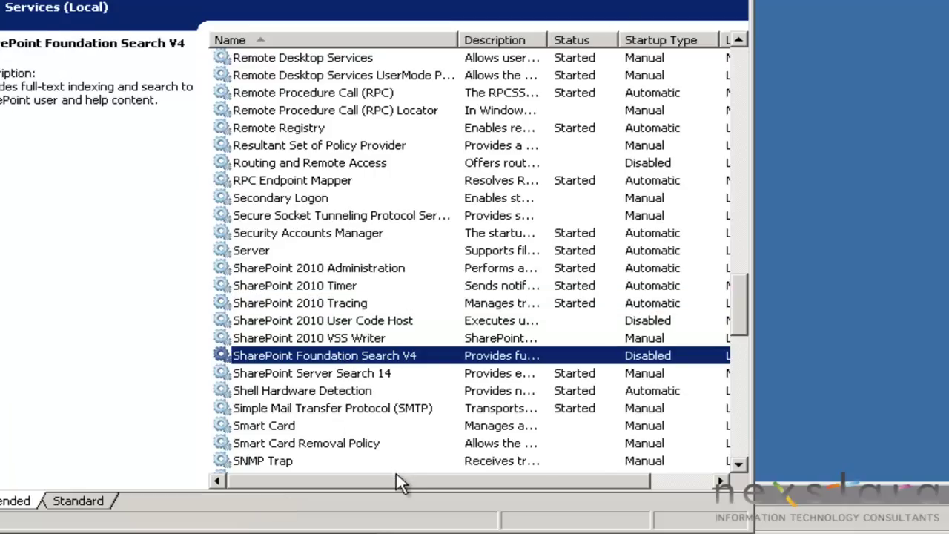
pyautogui.moveTo(398, 482); pyautogui.dragTo(594, 480)
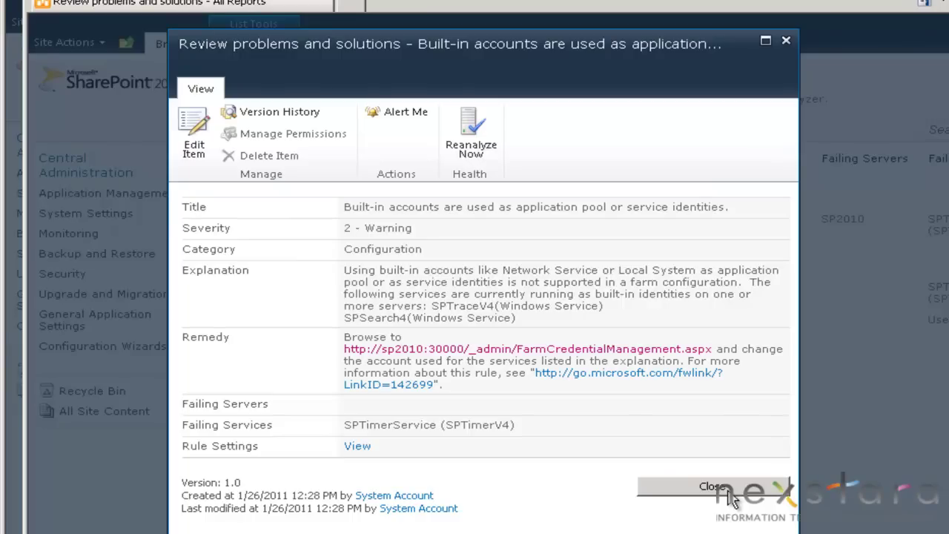
# Close the built-in accounts report and open the 'Validate the My Site Host…' Configuration report
pyautogui.click(714, 487)
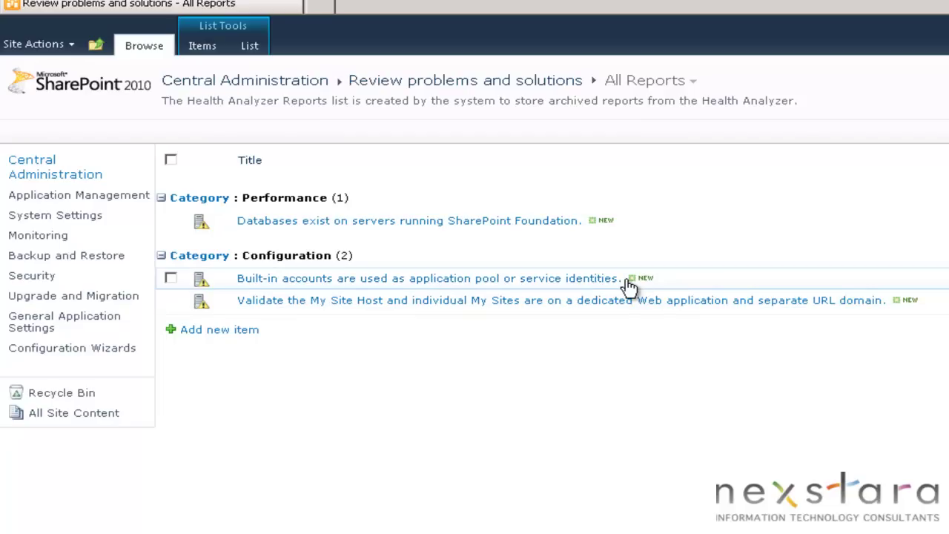
pyautogui.click(594, 301)
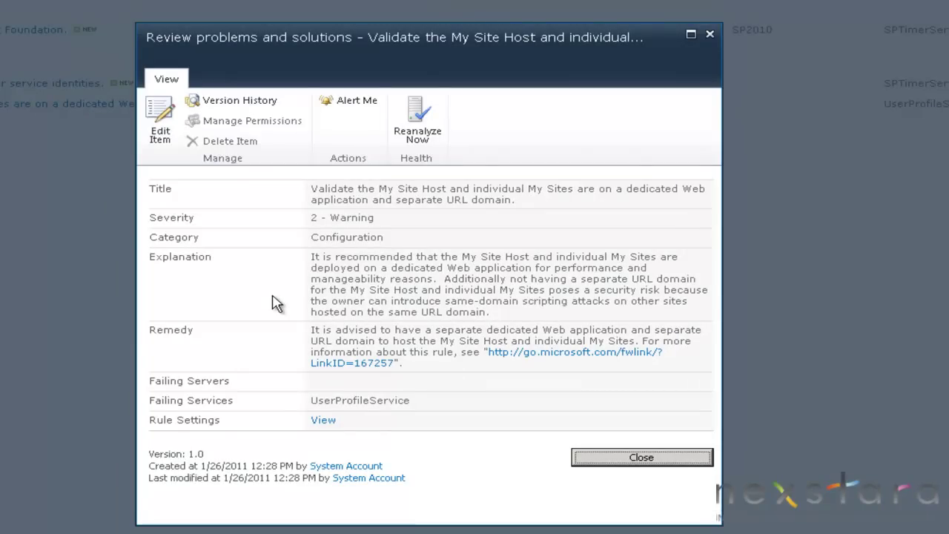
# Select the My Site Host report's full title text, then close the report
pyautogui.moveTo(558, 200); pyautogui.dragTo(313, 191)
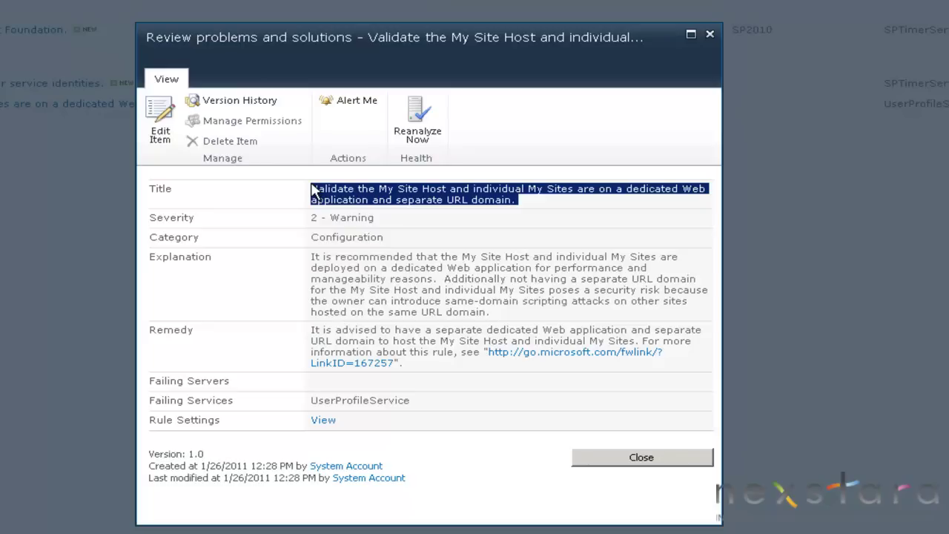
pyautogui.moveTo(311, 191); pyautogui.dragTo(310, 194)
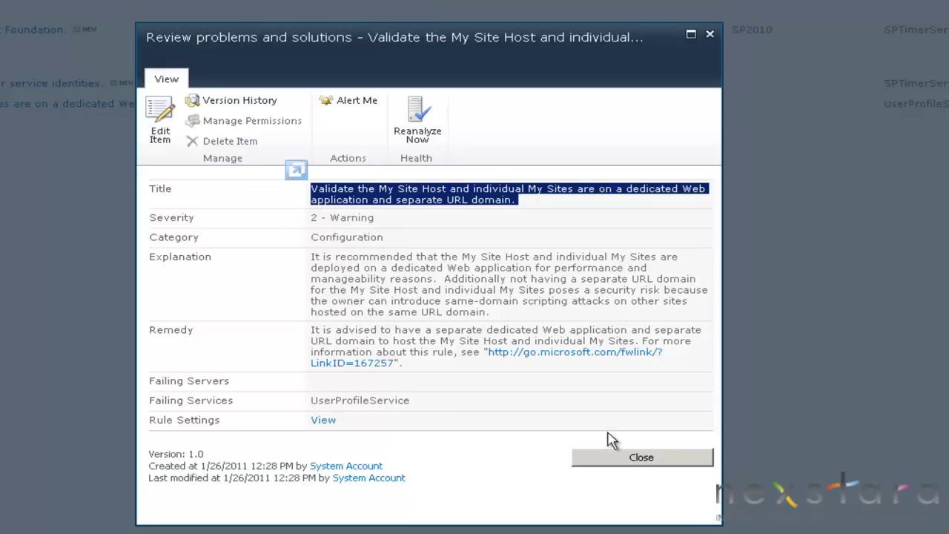
pyautogui.click(635, 460)
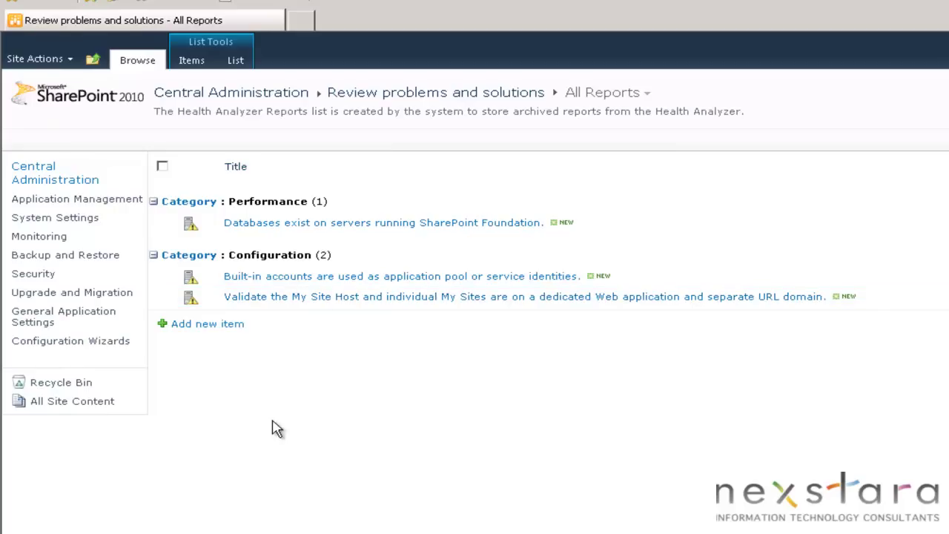
# Go to Backup and Restore from the Quick Launch, then back to the Central Administration home page
pyautogui.click(69, 257)
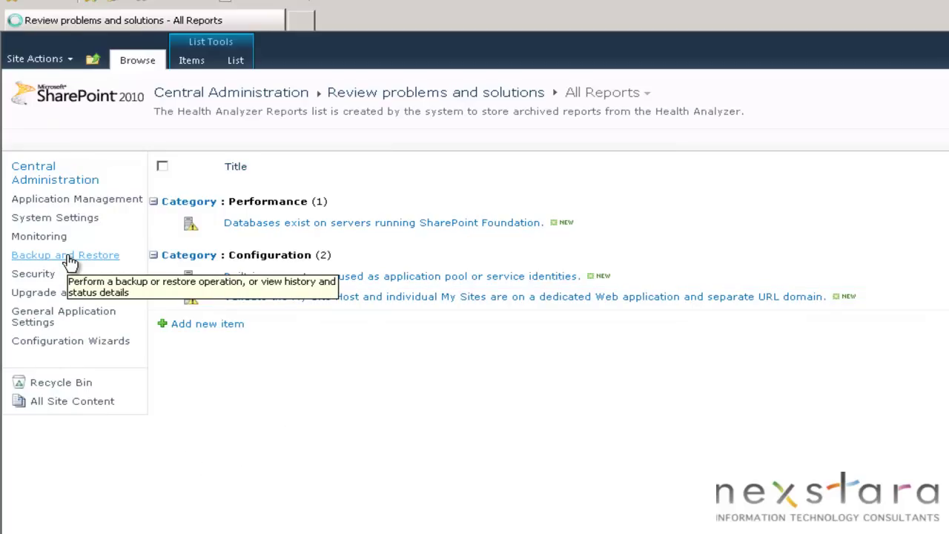
pyautogui.click(63, 182)
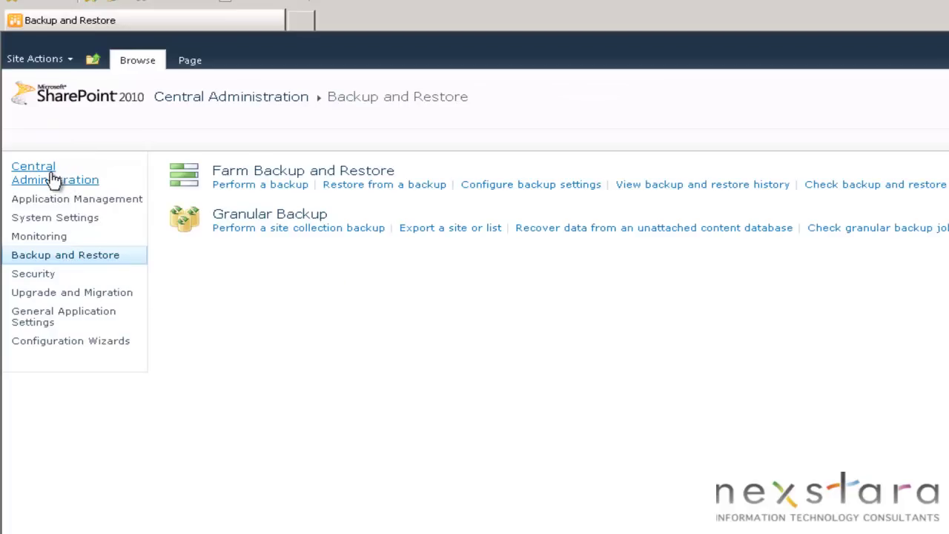